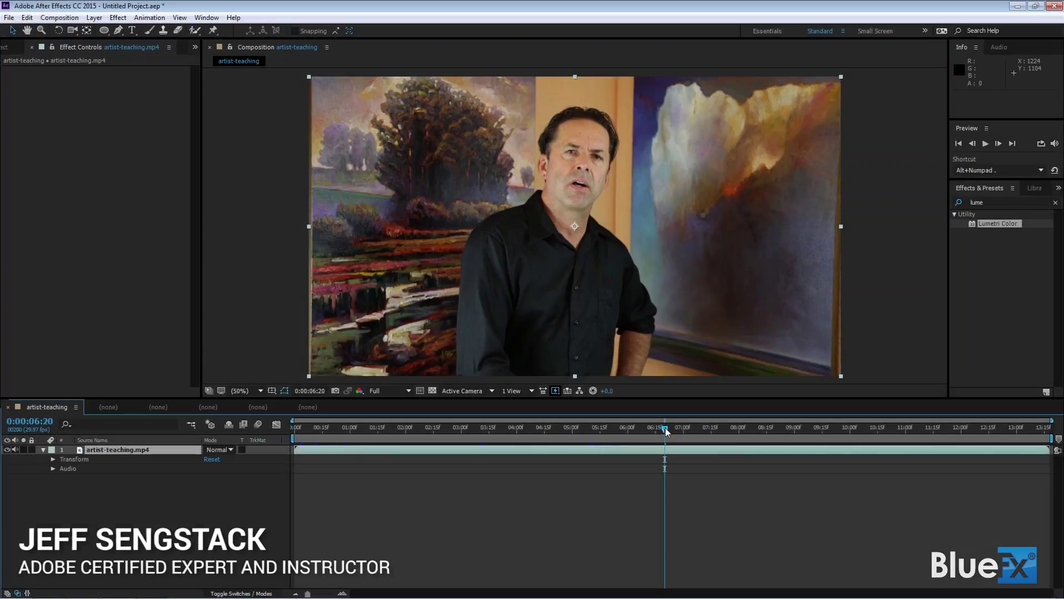
# - Drag the current time indicator back to 0:00:00:00 at the start of the clip
pyautogui.moveTo(665, 427); pyautogui.dragTo(288, 449)
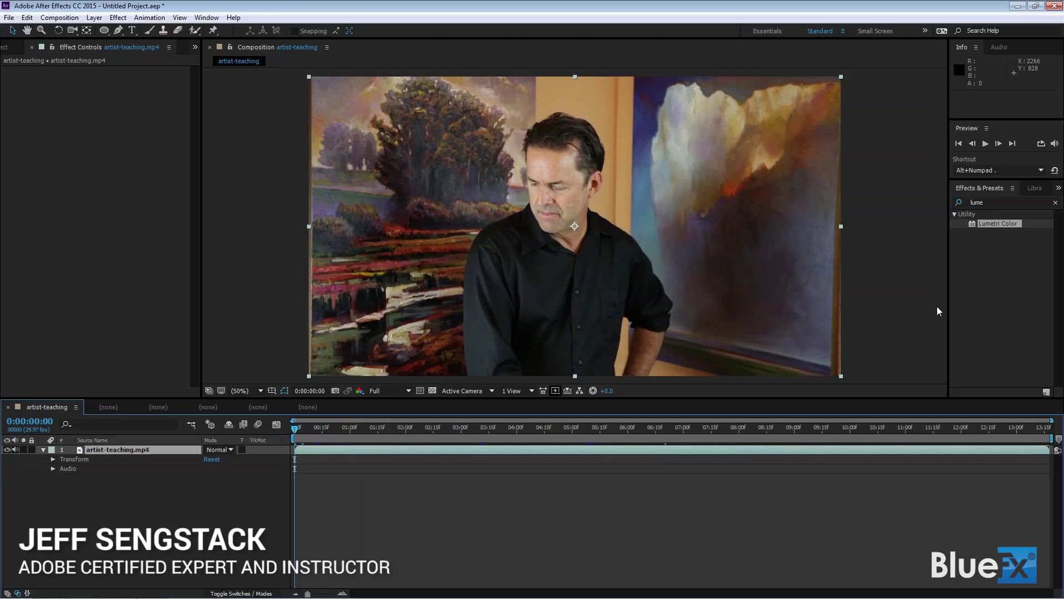
# - Show the Tracker panel from the Window menu and switch the timeline column from Source Name to Layer Name
pyautogui.click(211, 18)
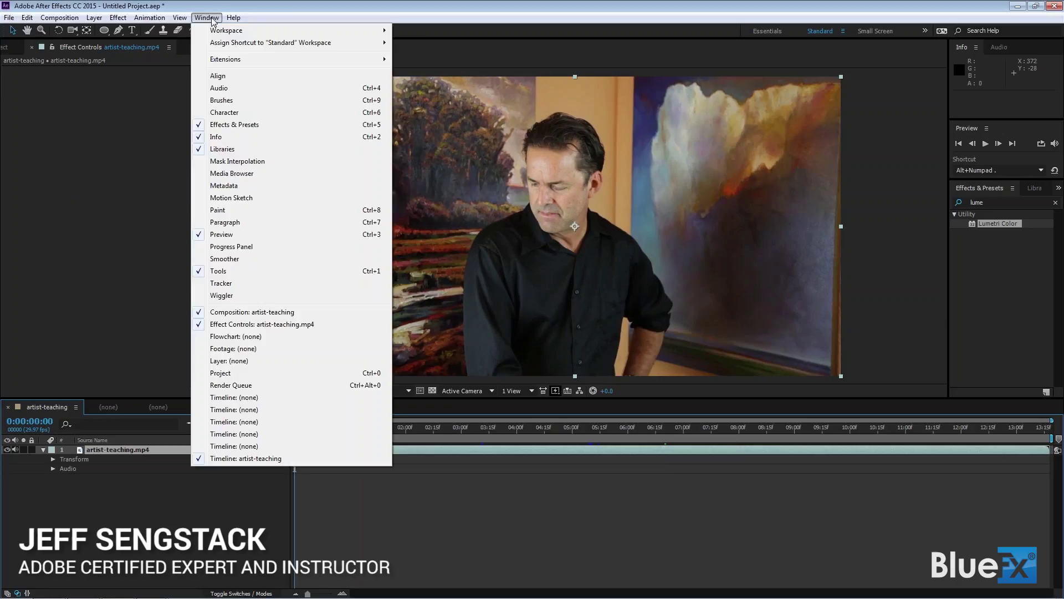
pyautogui.click(238, 283)
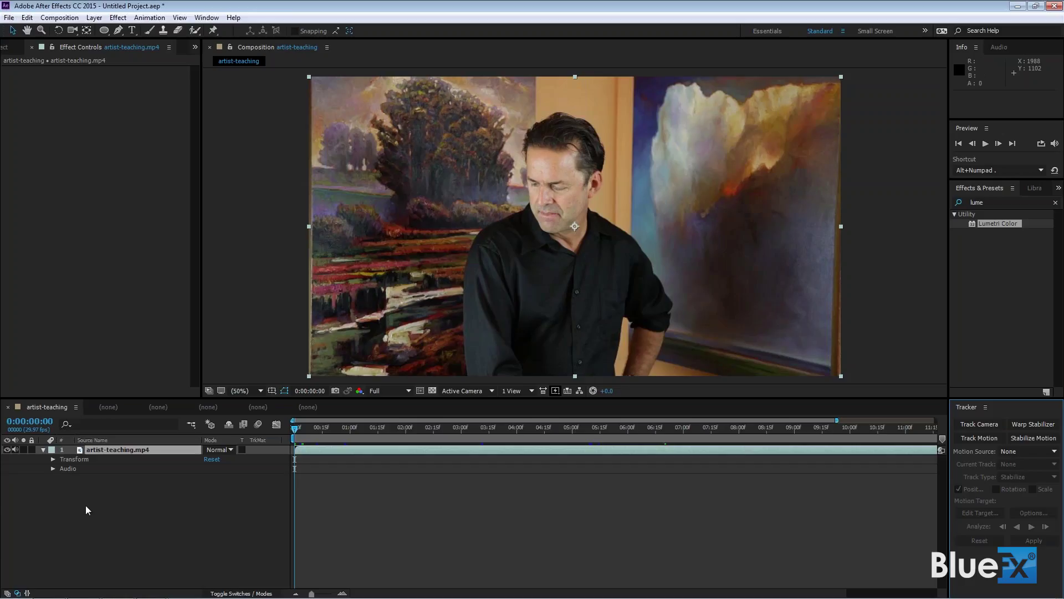
pyautogui.click(167, 444)
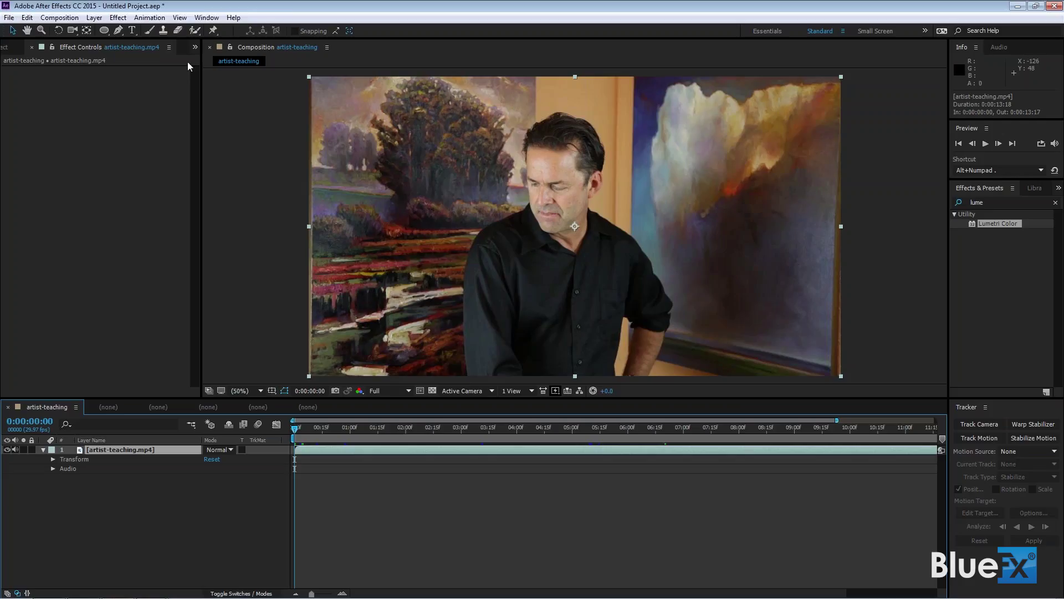
# - Draw an elliptical mask around the man's head with the Ellipse tool
pyautogui.click(105, 30)
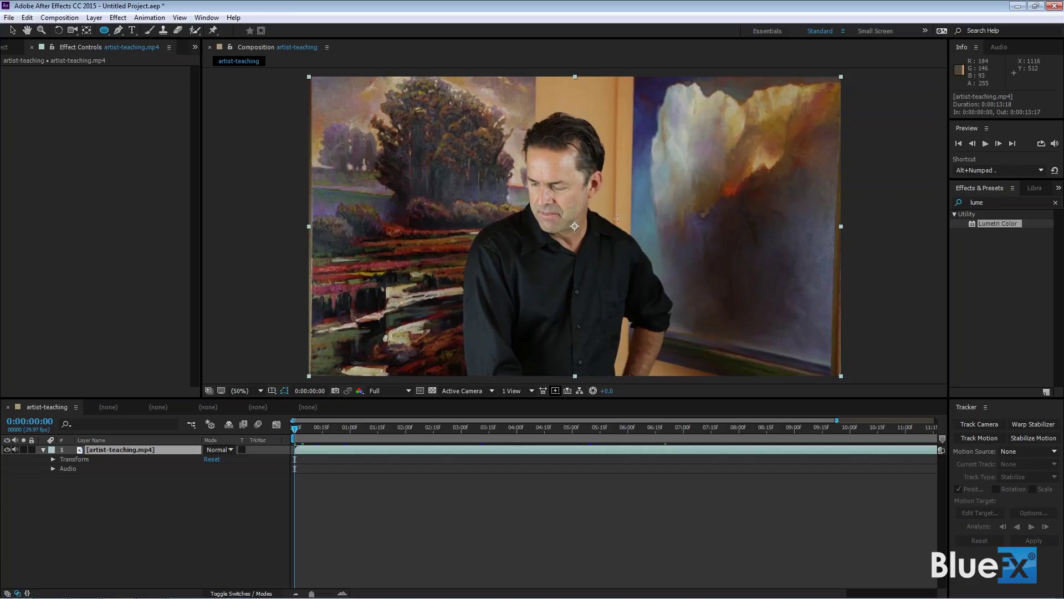
pyautogui.moveTo(516, 109)
pyautogui.mouseDown()
pyautogui.moveTo(613, 254)
pyautogui.moveTo(617, 243)
pyautogui.moveTo(603, 247)
pyautogui.moveTo(618, 253)
pyautogui.mouseUp()
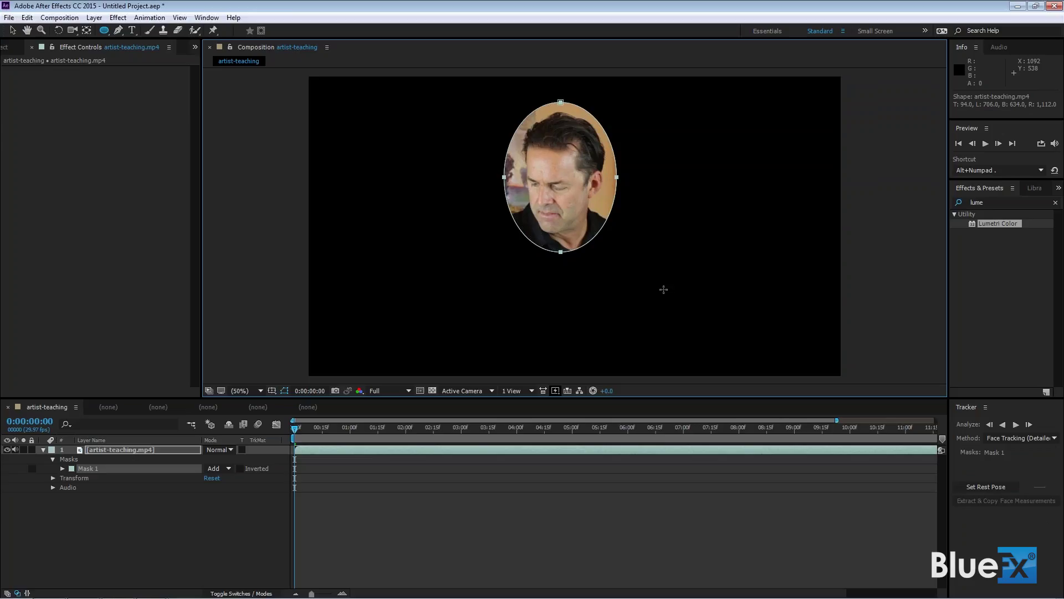
# - Select Mask 1 and set the tracker Method to Face Tracking (Outline Only)
pyautogui.click(115, 469)
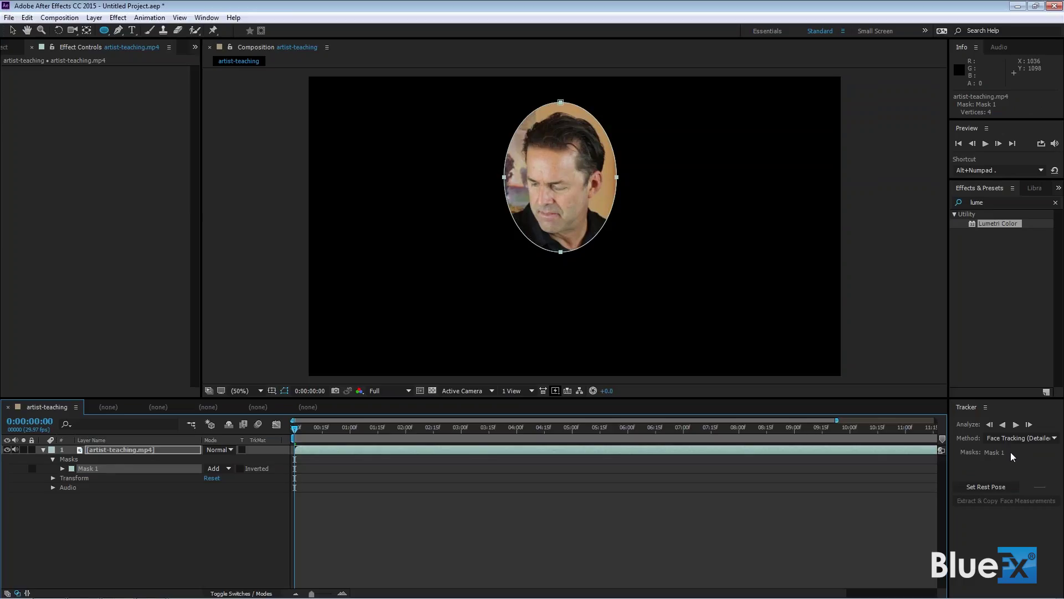
pyautogui.click(1056, 439)
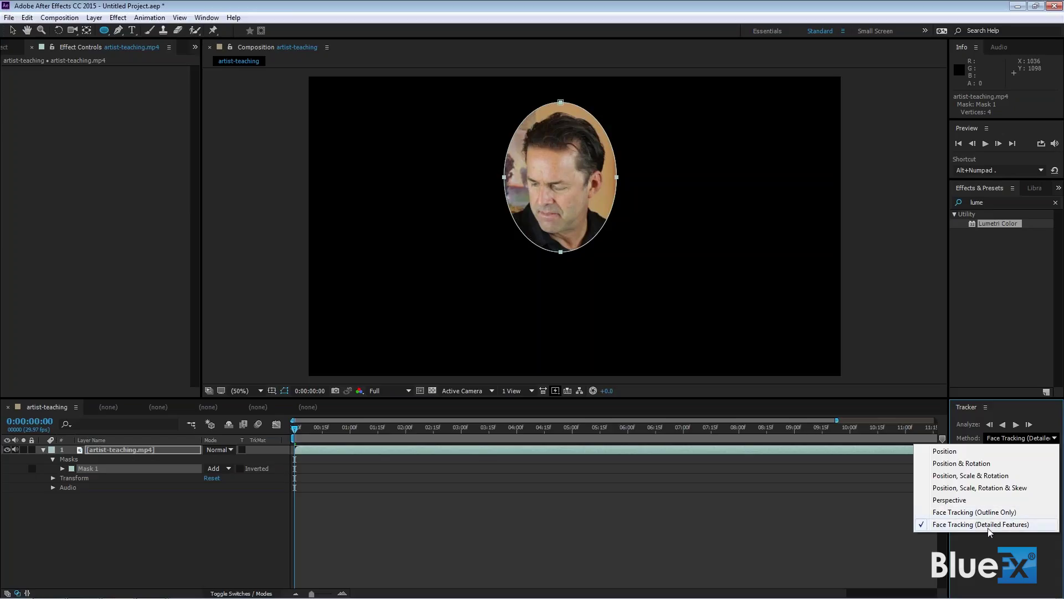
pyautogui.click(956, 514)
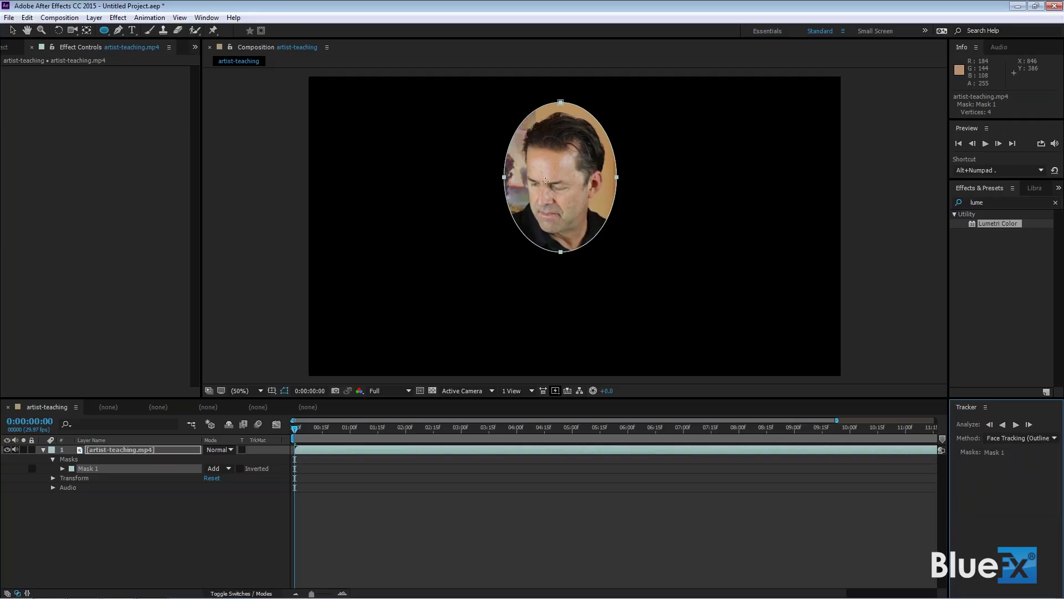
# - Track Mask 1 forward through the clip, then scrub back to review the face tracking
pyautogui.click(1016, 425)
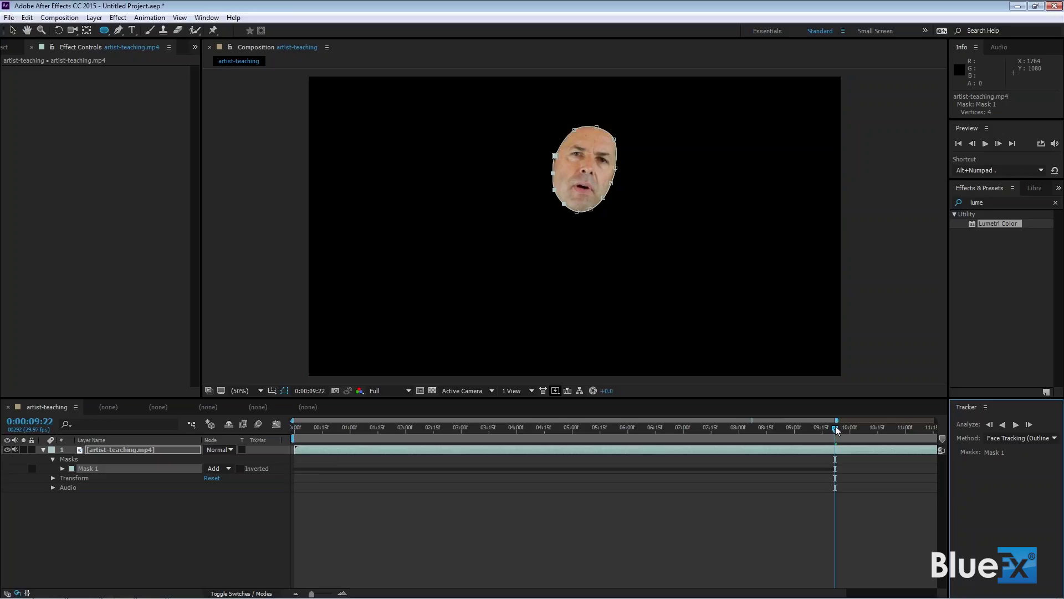
pyautogui.moveTo(823, 427); pyautogui.dragTo(294, 448)
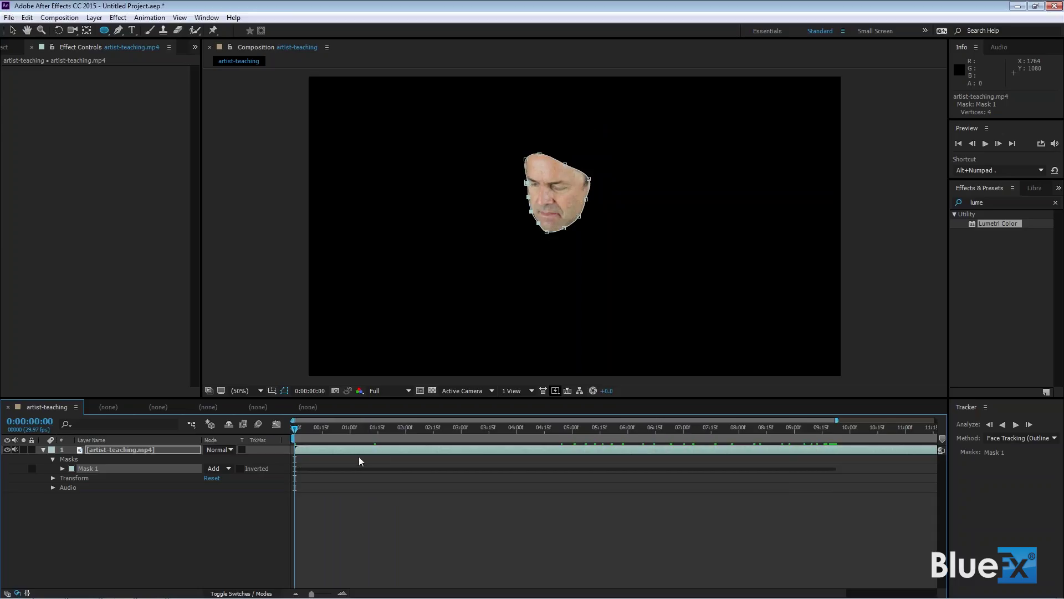
# - Drag artist-teaching.mp4 from the Project panel into the timeline below layer 1
pyautogui.click(8, 48)
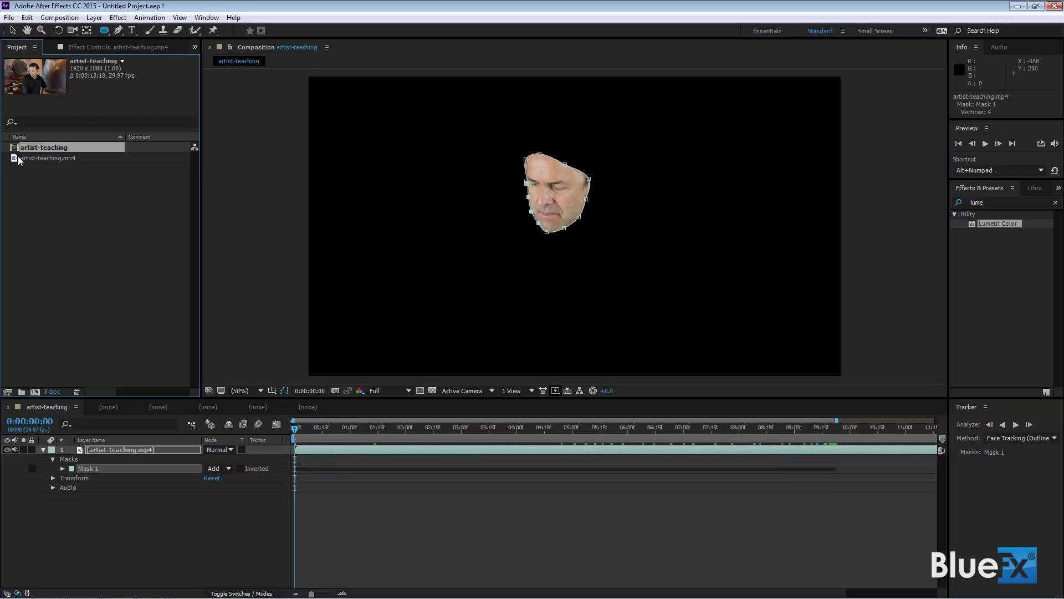
pyautogui.moveTo(15, 157); pyautogui.dragTo(26, 497)
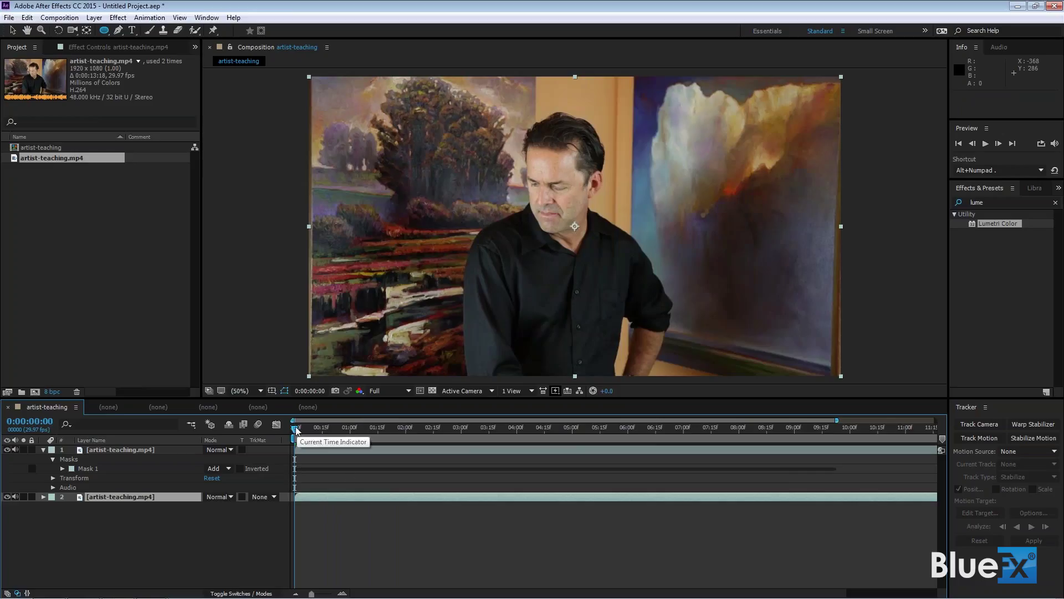
# - Select layer 2, search 'blur' in Effects & Presets and apply Fast Blur to it
pyautogui.click(312, 493)
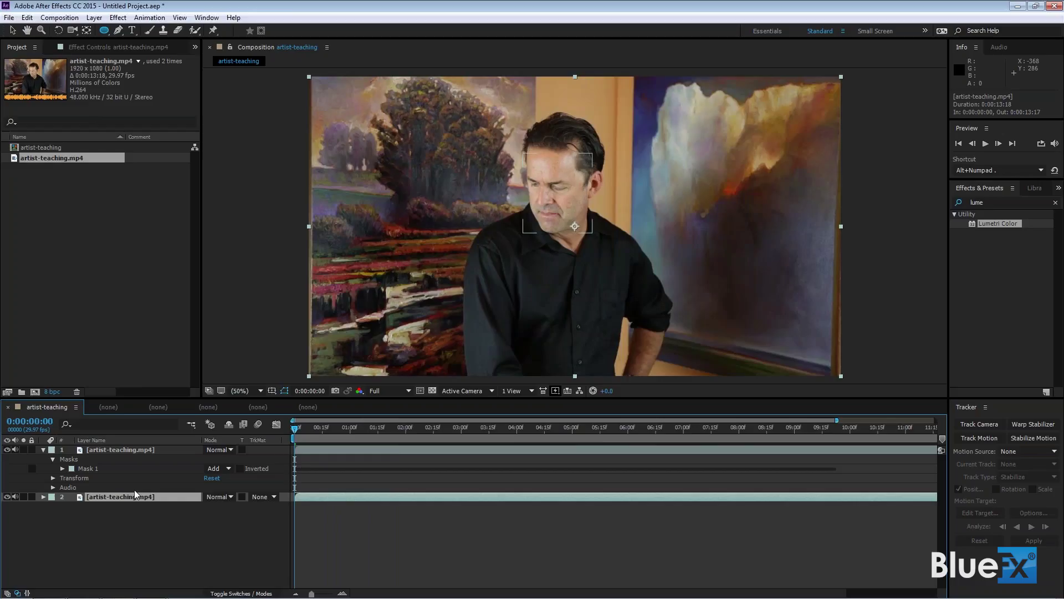
pyautogui.click(998, 202)
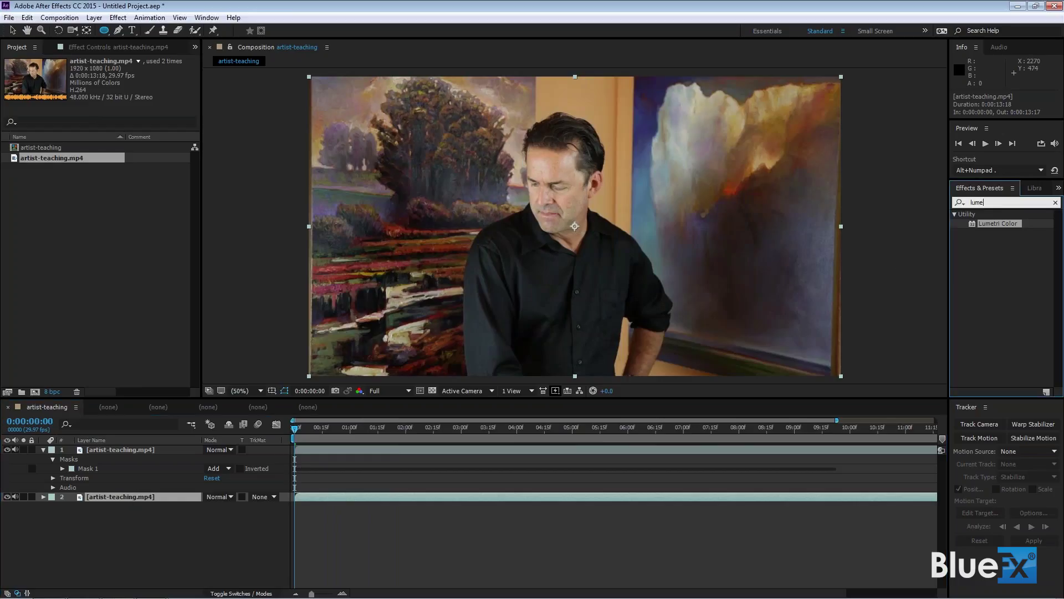
pyautogui.press('BackSpace')
pyautogui.press('BackSpace')
pyautogui.press('BackSpace')
pyautogui.press('BackSpace')
pyautogui.write('blur')
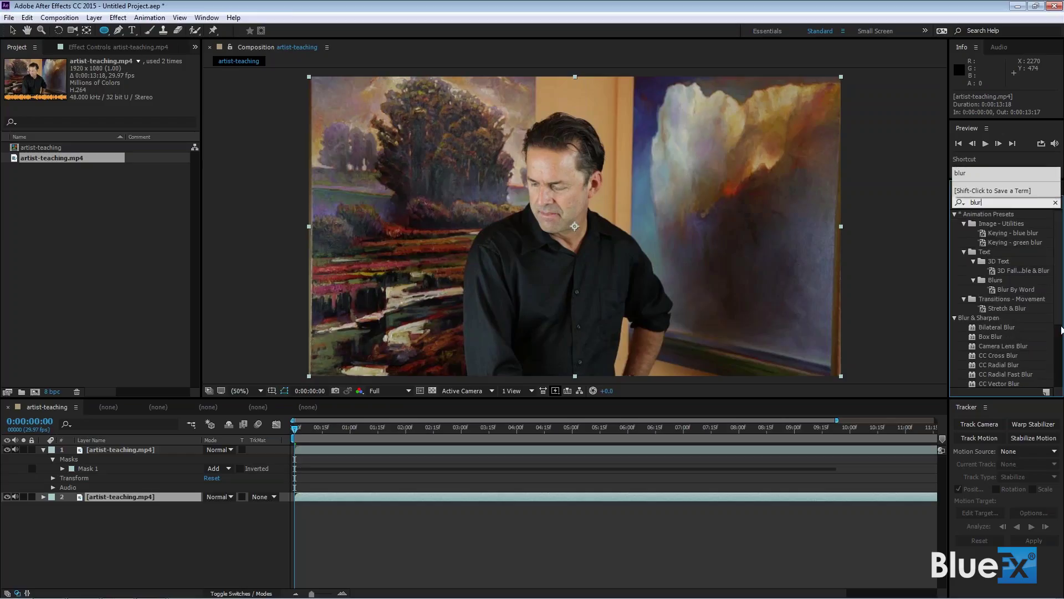
pyautogui.scroll(-3, 1031, 310)
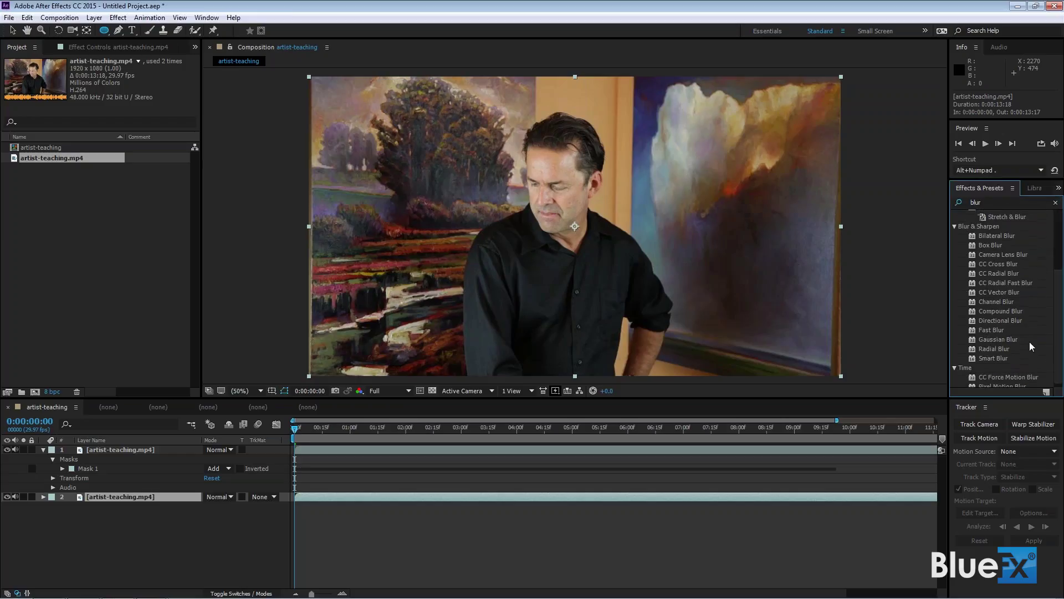
pyautogui.click(970, 329)
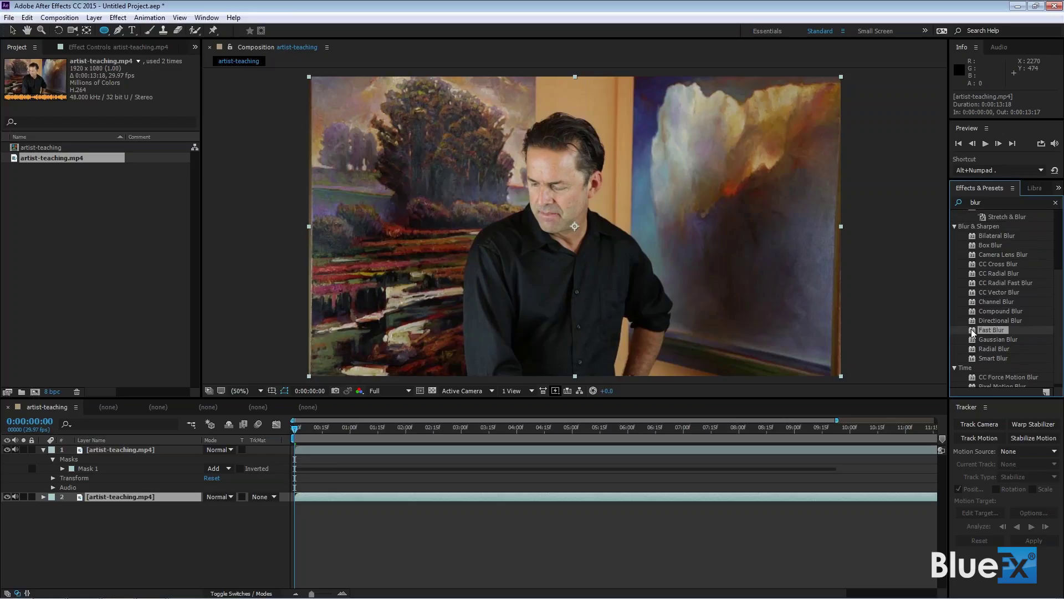
pyautogui.doubleClick(973, 331)
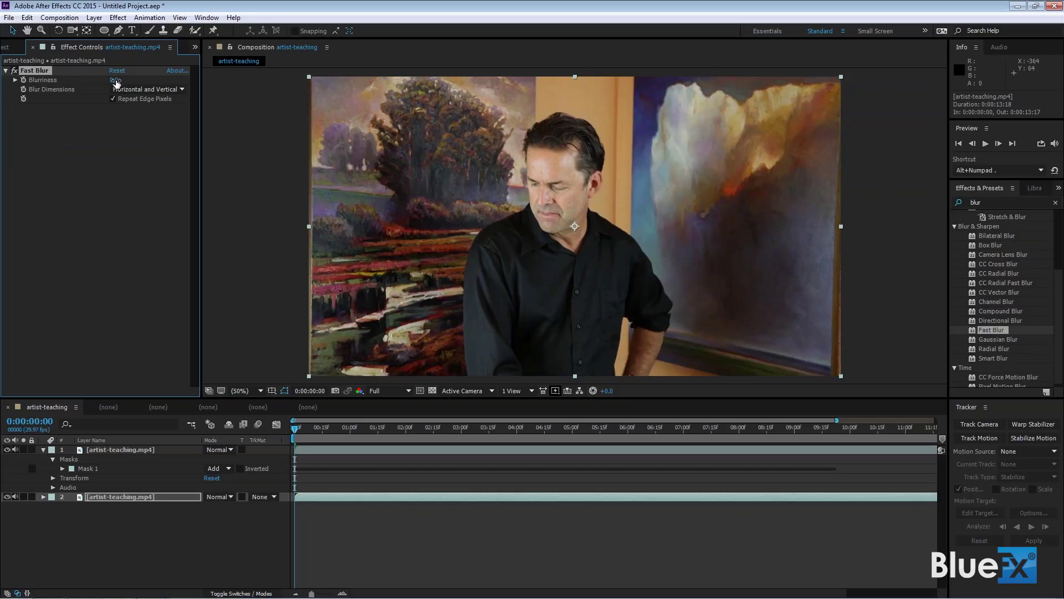
# - Scrub Fast Blur Blurriness to 48 and expand Mask 1's properties on the face layer
pyautogui.moveTo(118, 80); pyautogui.dragTo(473, 122)
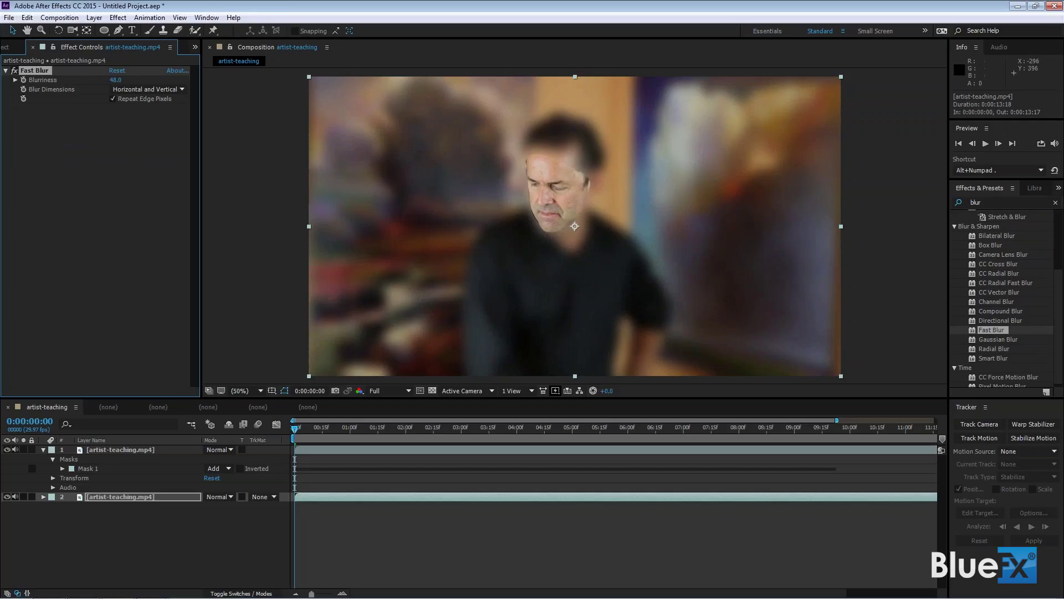
pyautogui.click(134, 470)
pyautogui.click(132, 497)
pyautogui.click(71, 468)
pyautogui.click(63, 468)
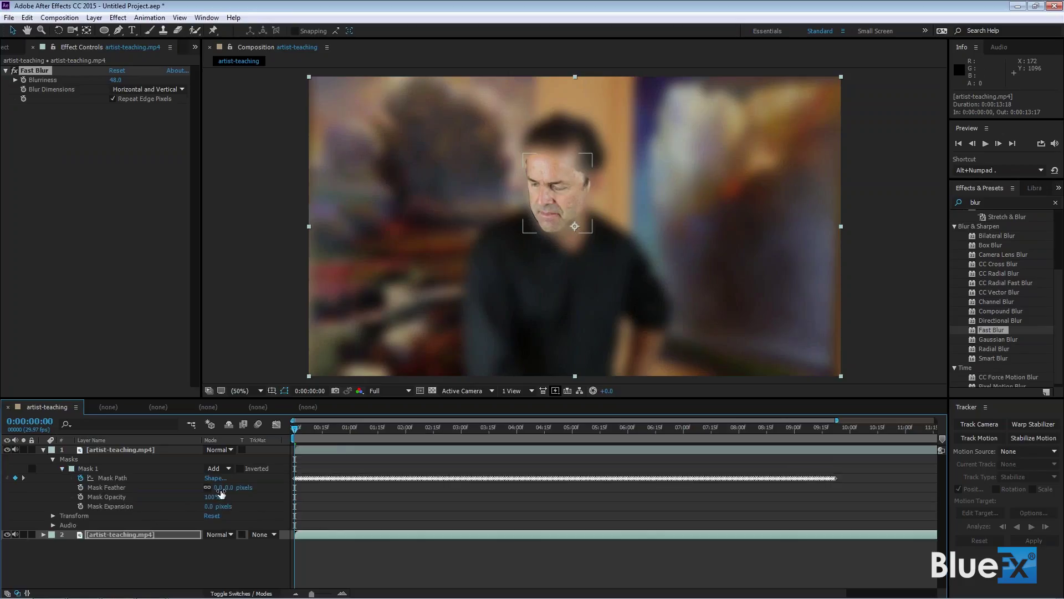
# - Give Mask 1 a 112-pixel feather and a 53-pixel expansion
pyautogui.moveTo(222, 488); pyautogui.dragTo(268, 487)
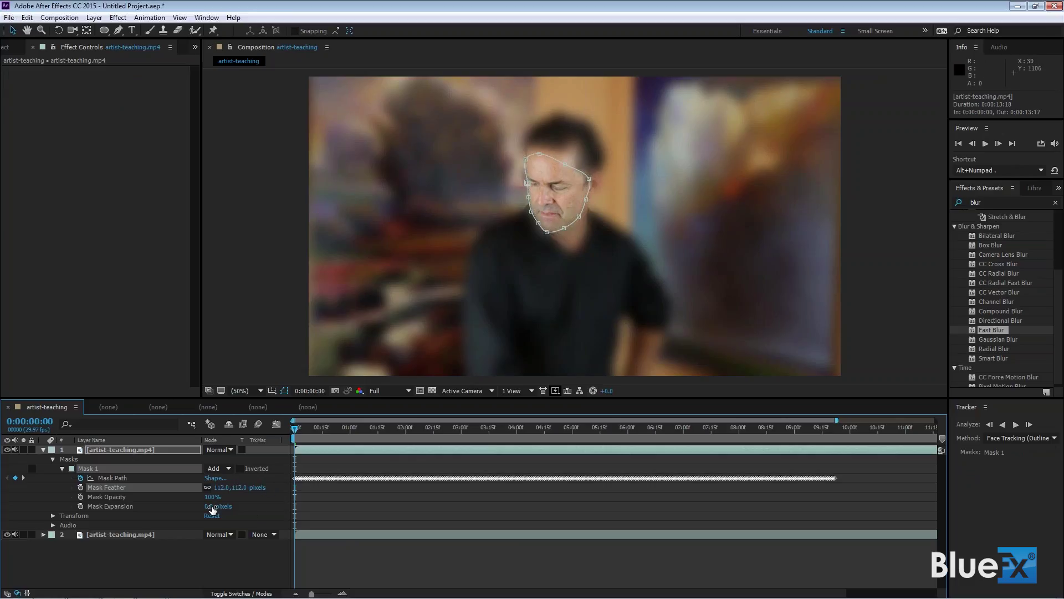
pyautogui.moveTo(212, 509); pyautogui.dragTo(246, 511)
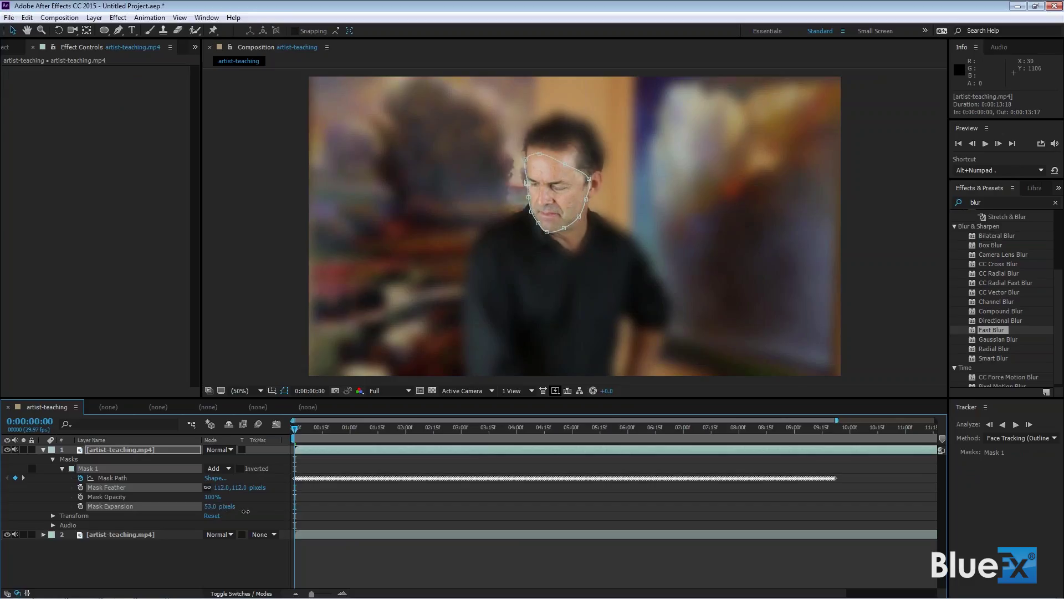
pyautogui.click(246, 511)
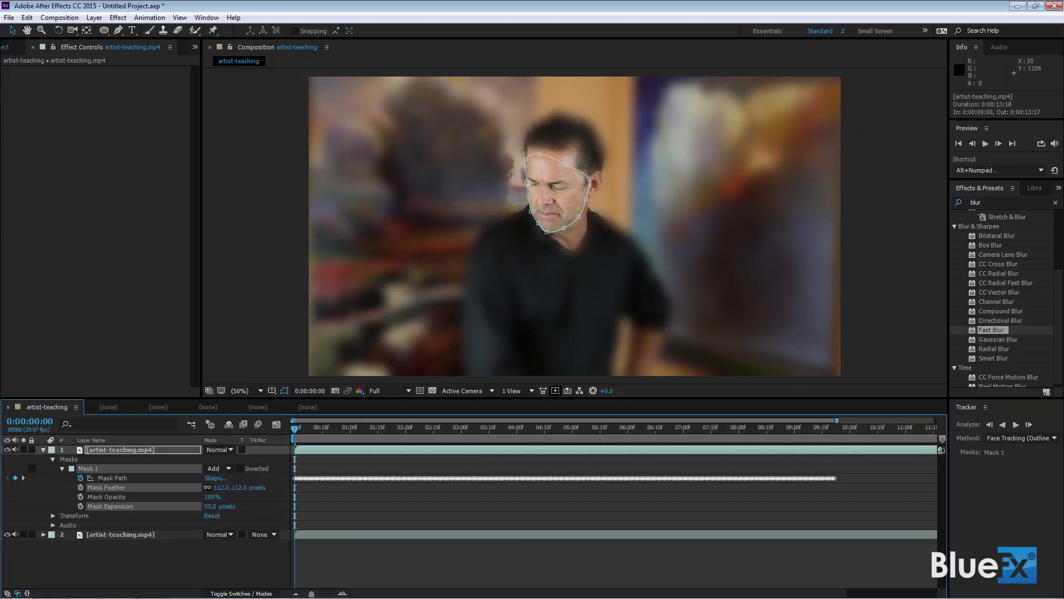
pyautogui.click(166, 535)
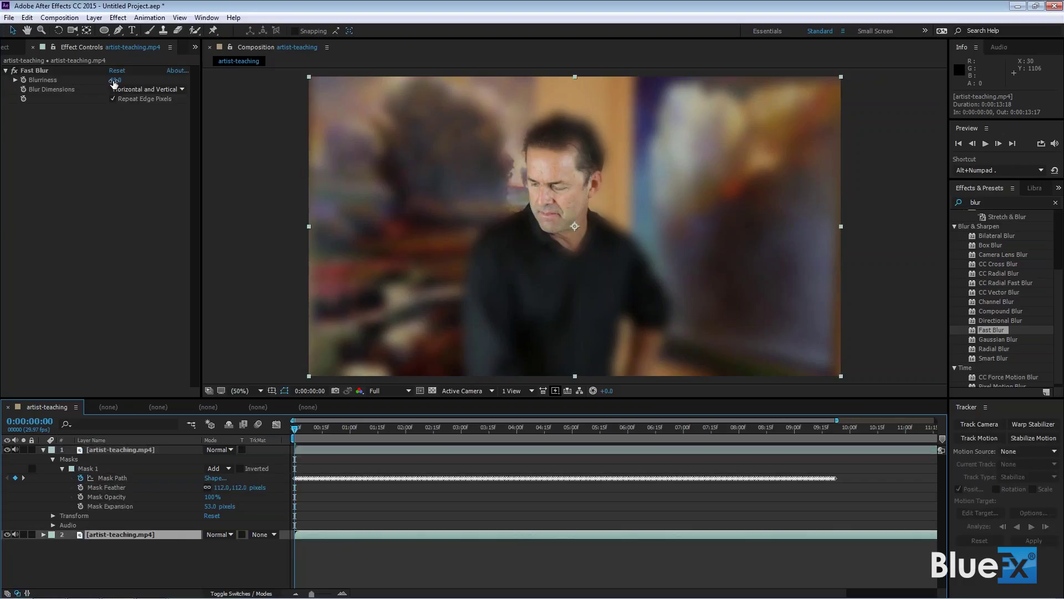
# - Set Fast Blur Blurriness to 6 and toggle the effect off and on to compare
pyautogui.moveTo(113, 83); pyautogui.dragTo(99, 83)
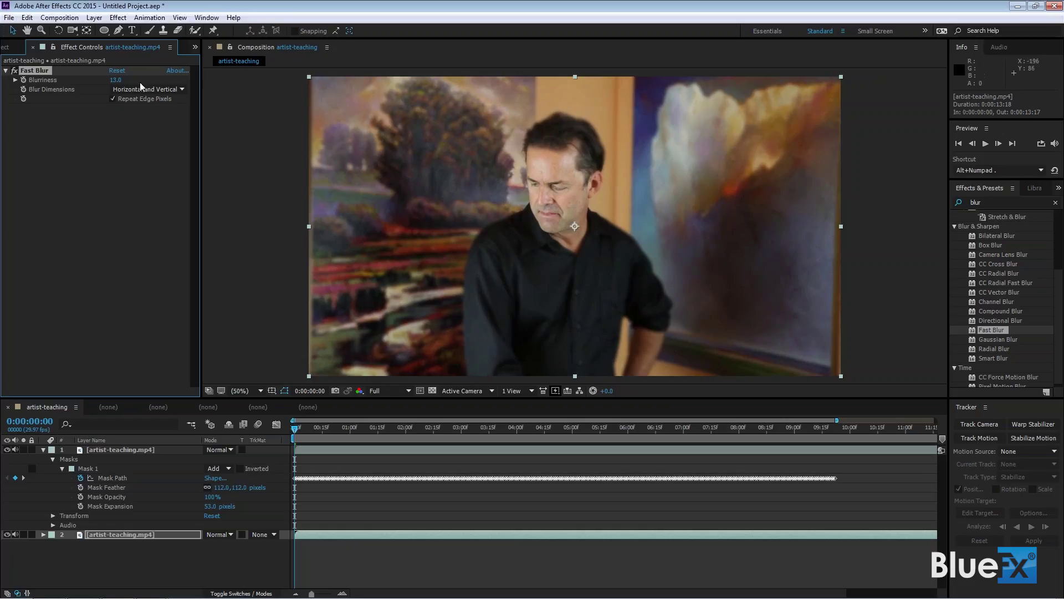
pyautogui.click(116, 80)
pyautogui.write('6')
pyautogui.press('Return')
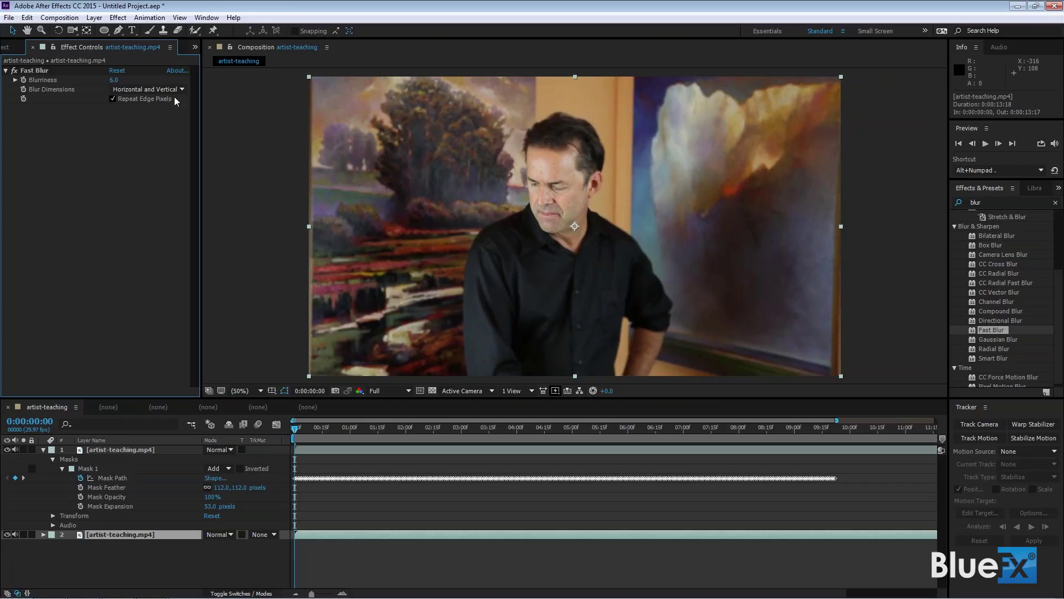
pyautogui.click(14, 70)
pyautogui.click(14, 71)
pyautogui.click(140, 537)
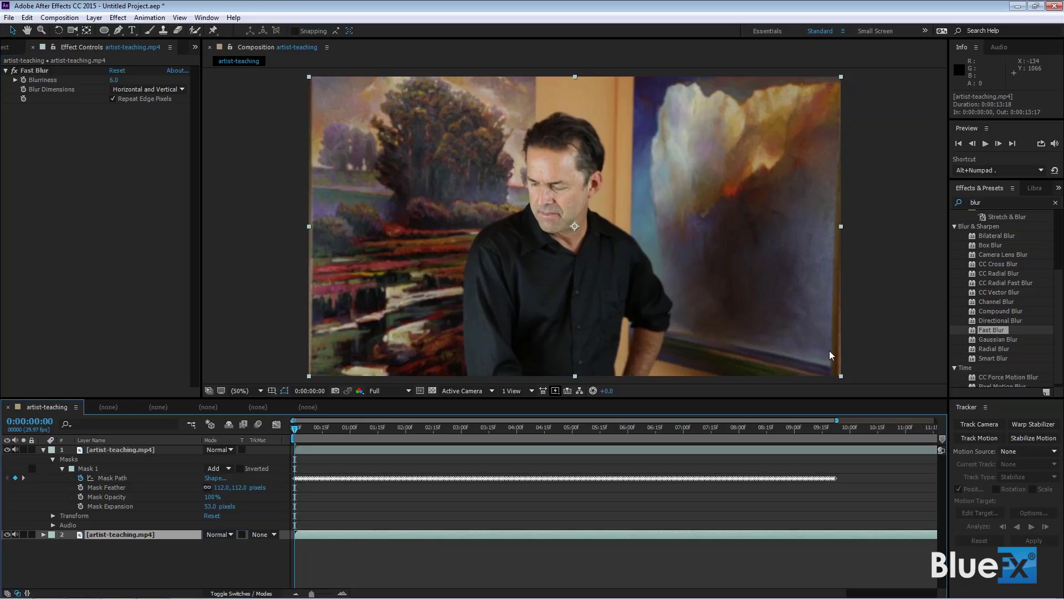
pyautogui.click(975, 202)
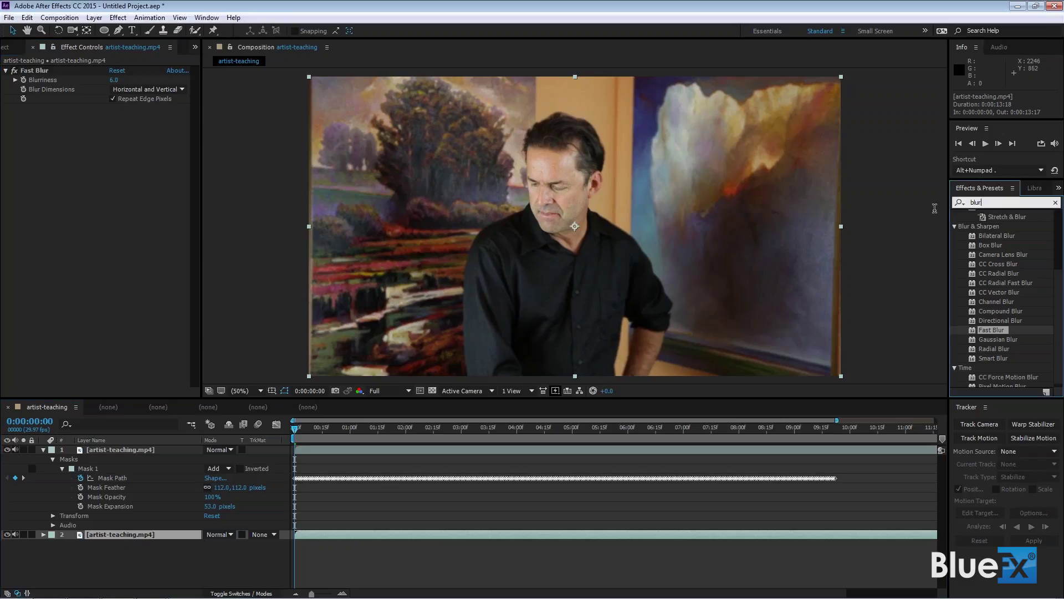
# - Apply Curves to the background layer, moving the black point inward and pulling the midpoint down
pyautogui.press('BackSpace')
pyautogui.press('BackSpace')
pyautogui.press('BackSpace')
pyautogui.press('BackSpace')
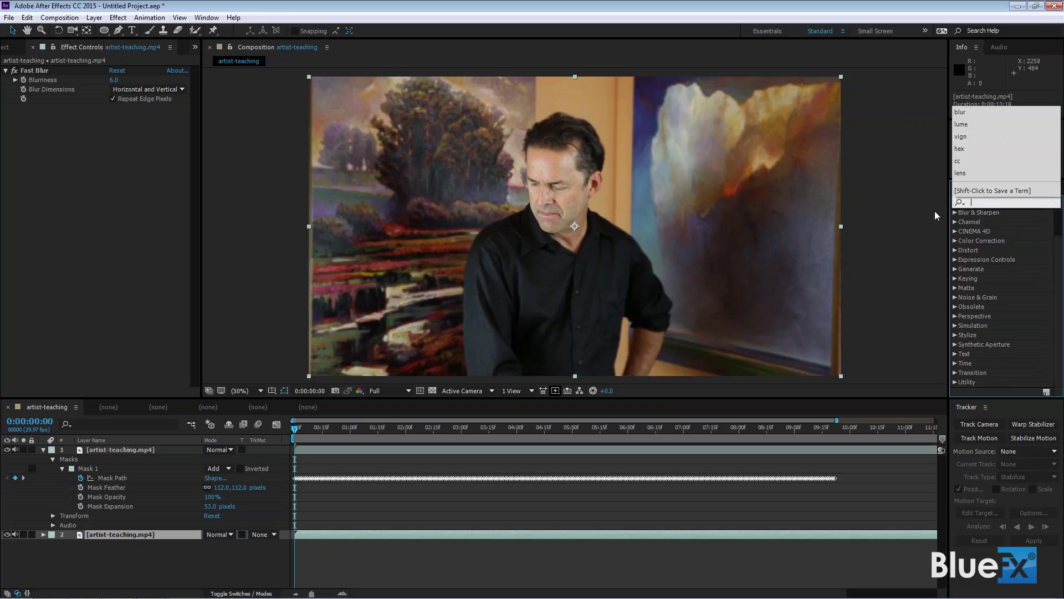
pyautogui.write('curves')
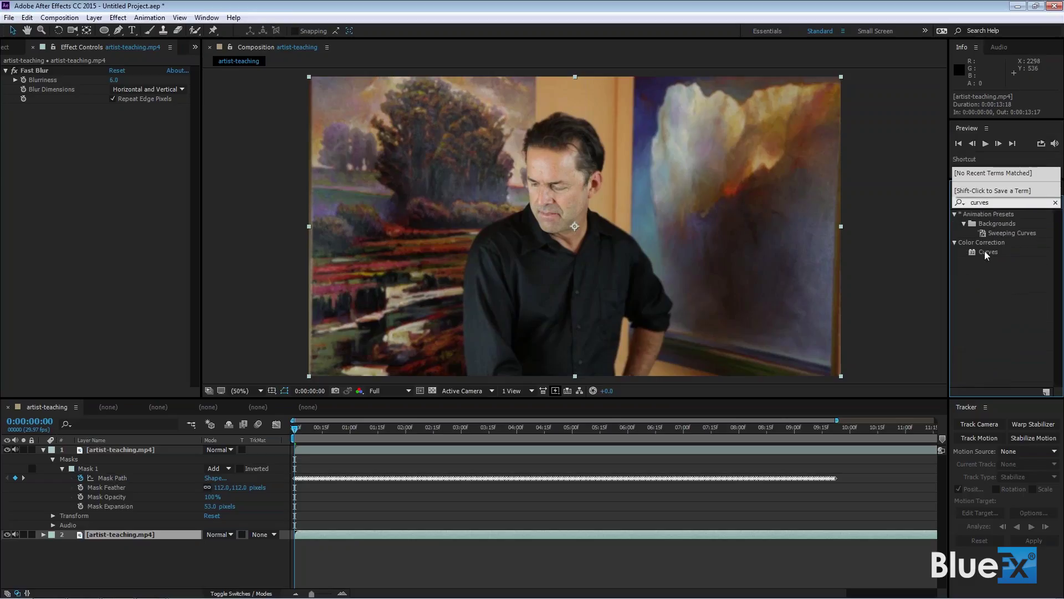
pyautogui.moveTo(989, 252); pyautogui.dragTo(427, 538)
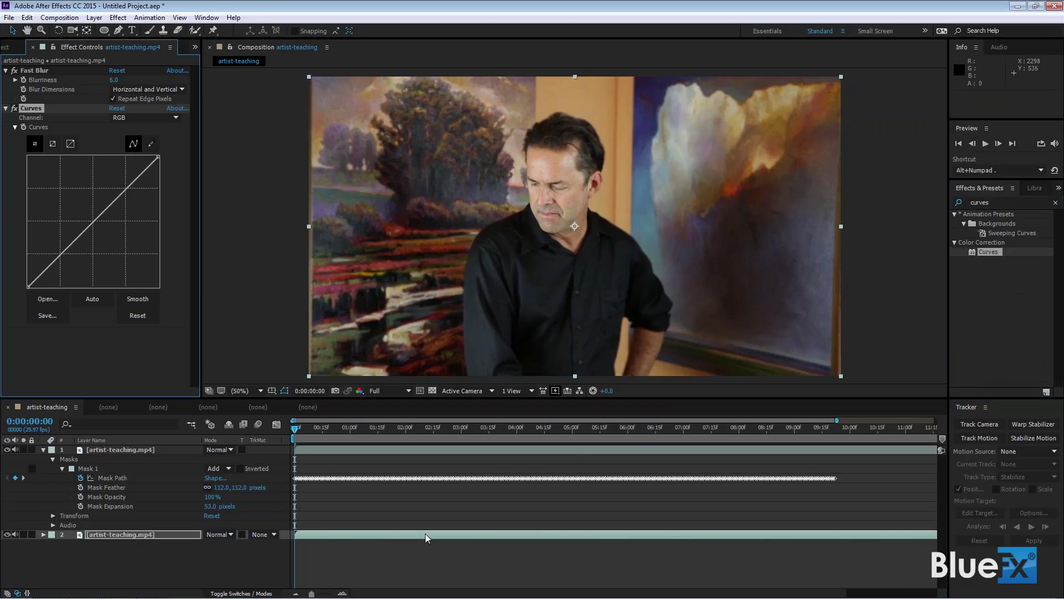
pyautogui.moveTo(28, 285); pyautogui.dragTo(39, 297)
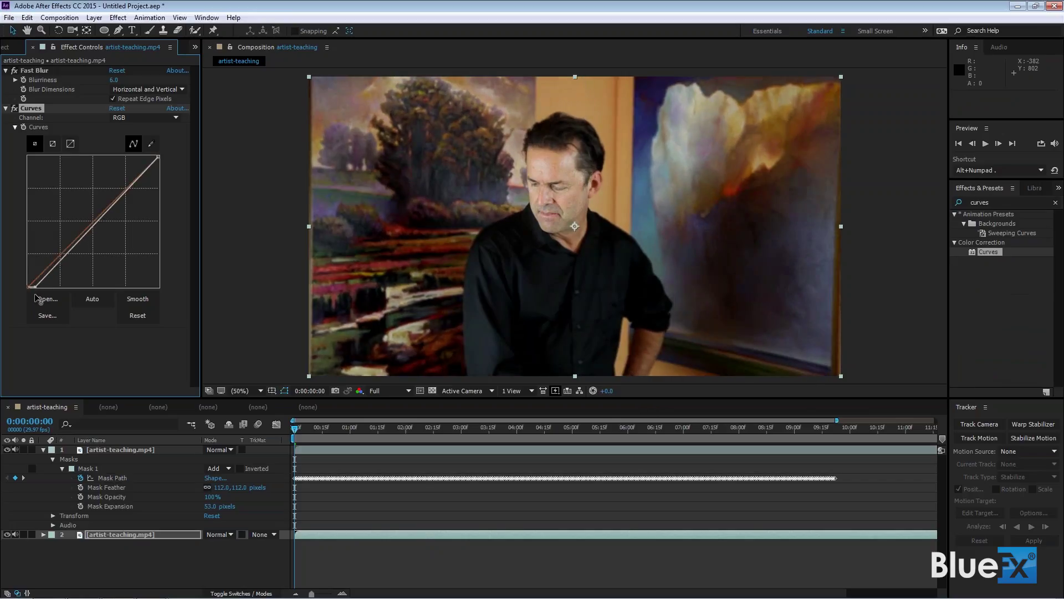
pyautogui.click(99, 221)
pyautogui.moveTo(99, 222); pyautogui.dragTo(100, 225)
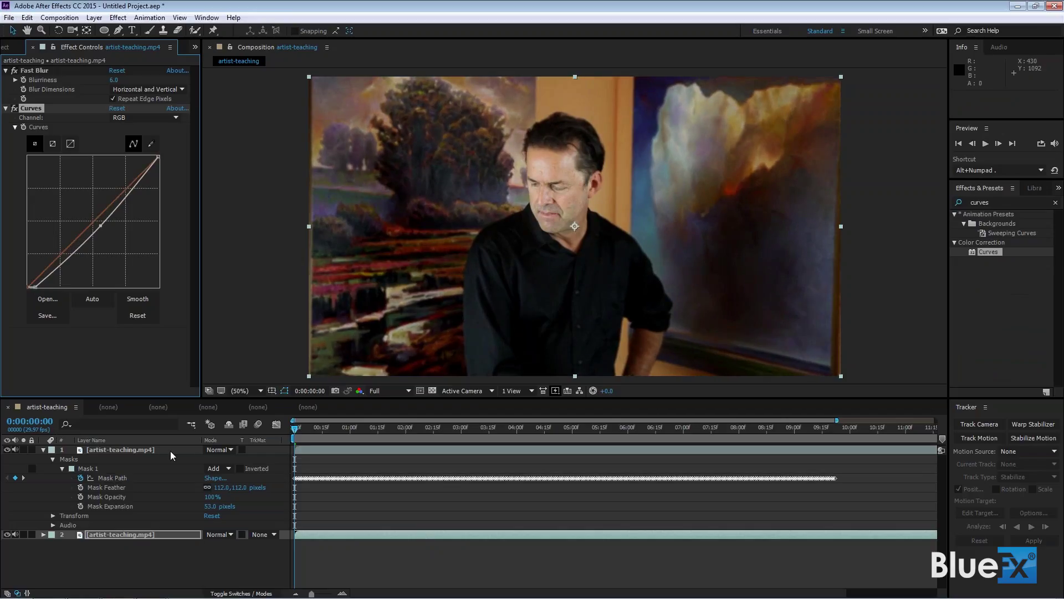
pyautogui.click(138, 448)
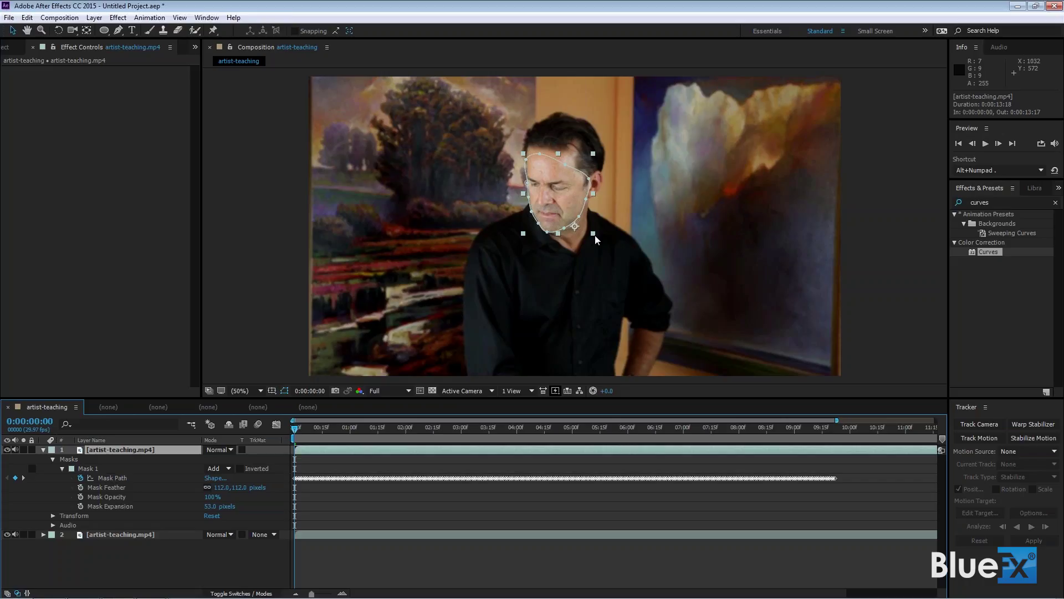
# - Select Mask 1 on the top artist-teaching.mp4 layer
pyautogui.click(79, 467)
# - Delete Mask 1, hide the blurred lower video copy, and select the top layer near the start
pyautogui.press('Delete')
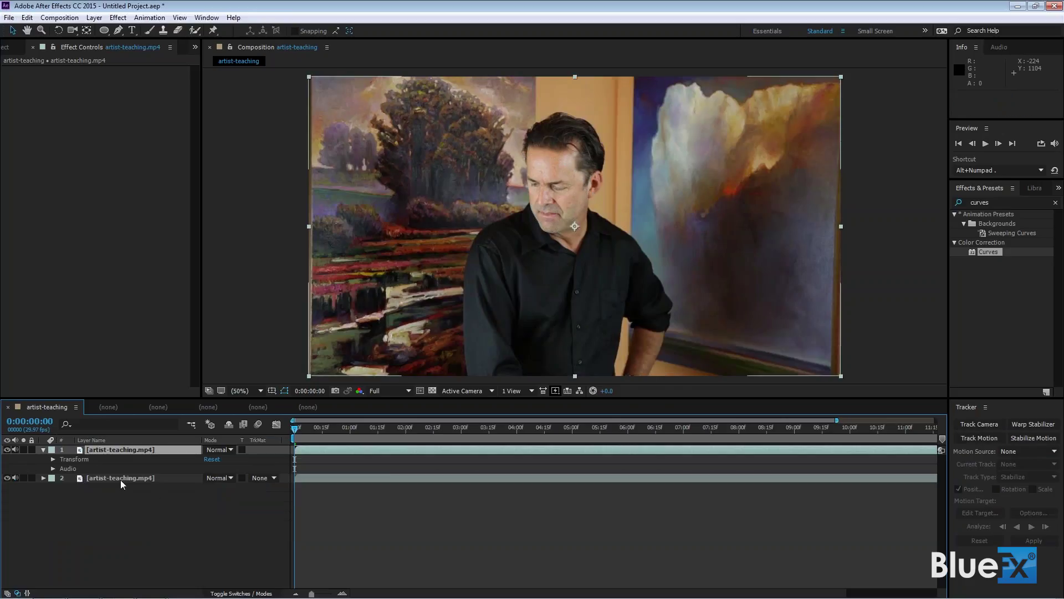
pyautogui.click(7, 478)
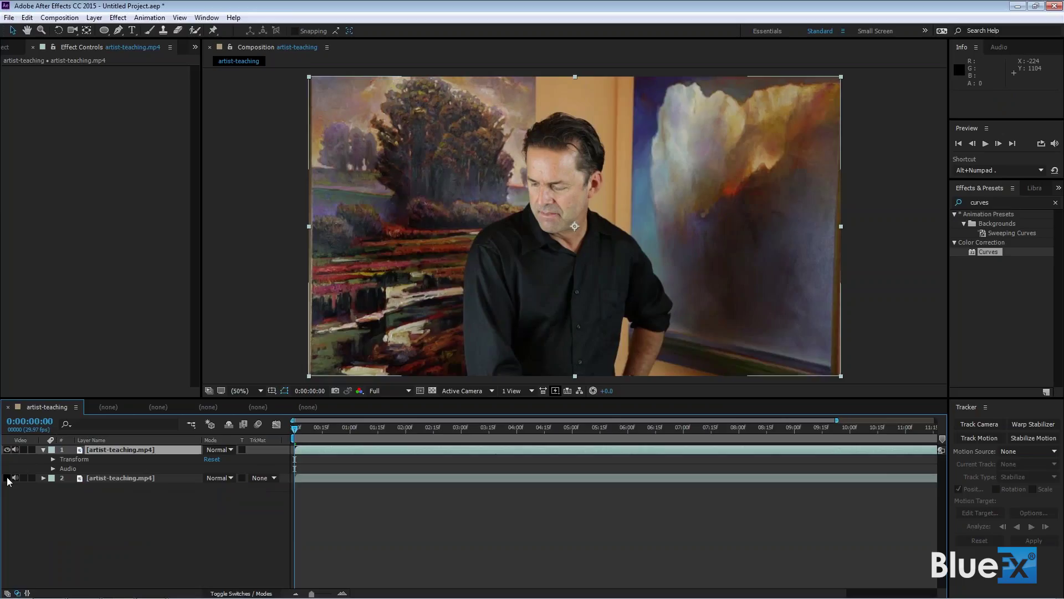
pyautogui.click(158, 449)
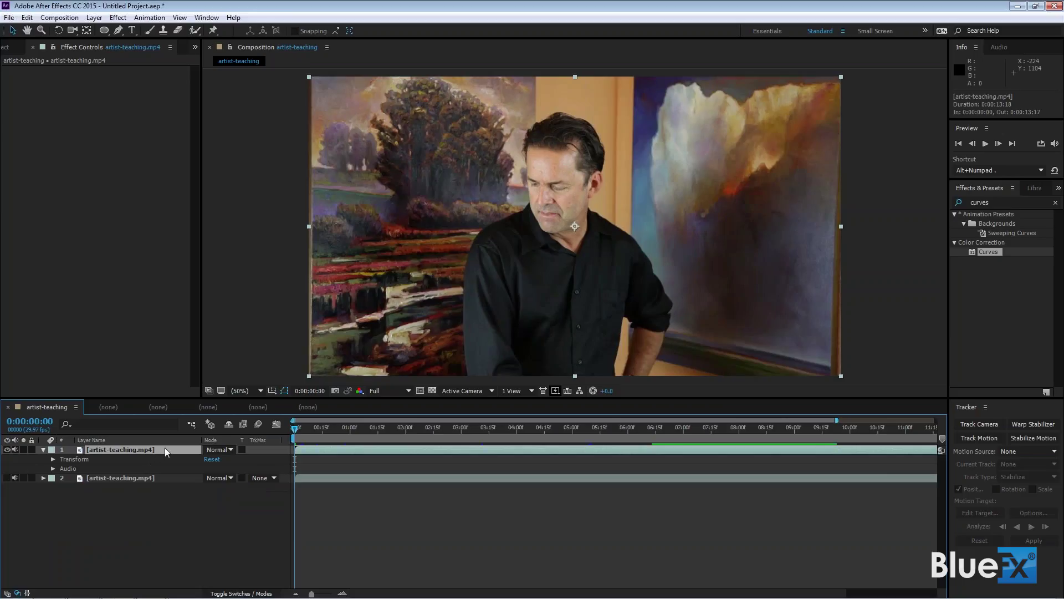
pyautogui.moveTo(294, 434)
pyautogui.mouseDown()
pyautogui.moveTo(305, 429)
pyautogui.moveTo(295, 426)
pyautogui.mouseUp()
# - Draw an oval mask over the man's face and set tracking to Face Tracking (Detailed Features)
pyautogui.click(104, 30)
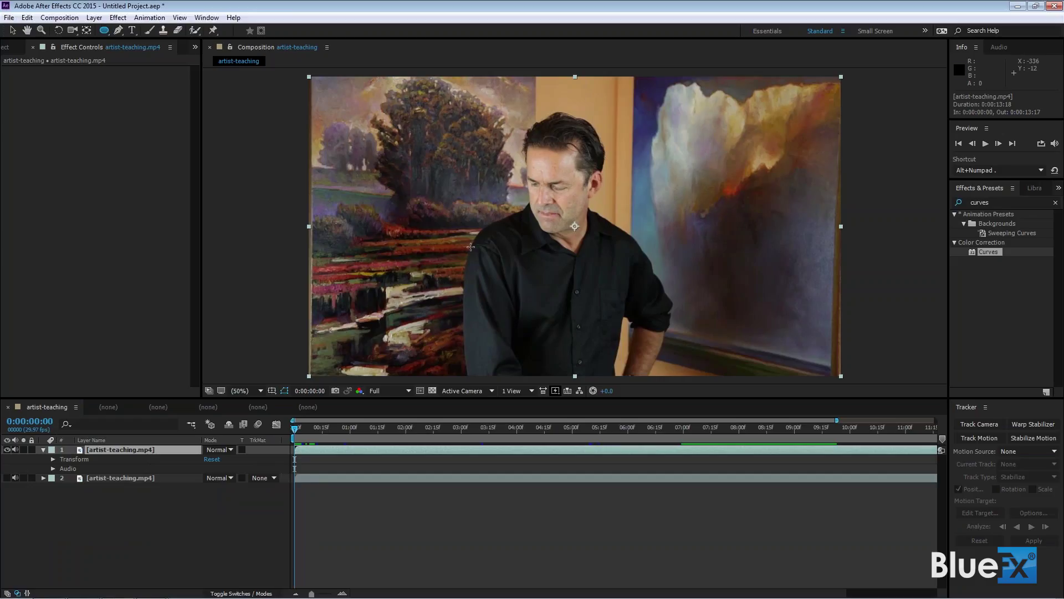
pyautogui.moveTo(519, 106); pyautogui.dragTo(605, 243)
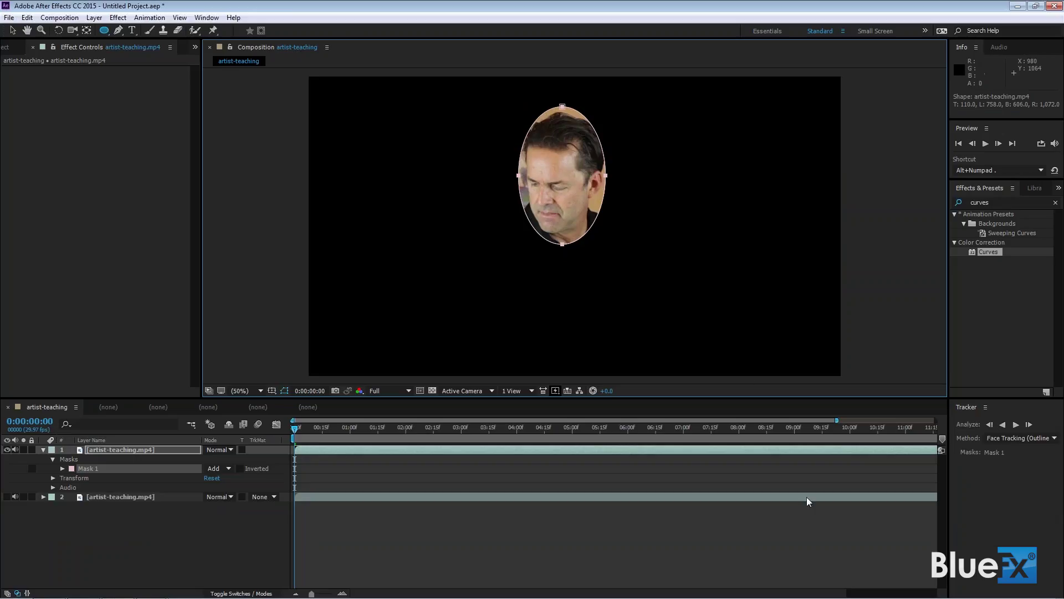
pyautogui.click(1055, 438)
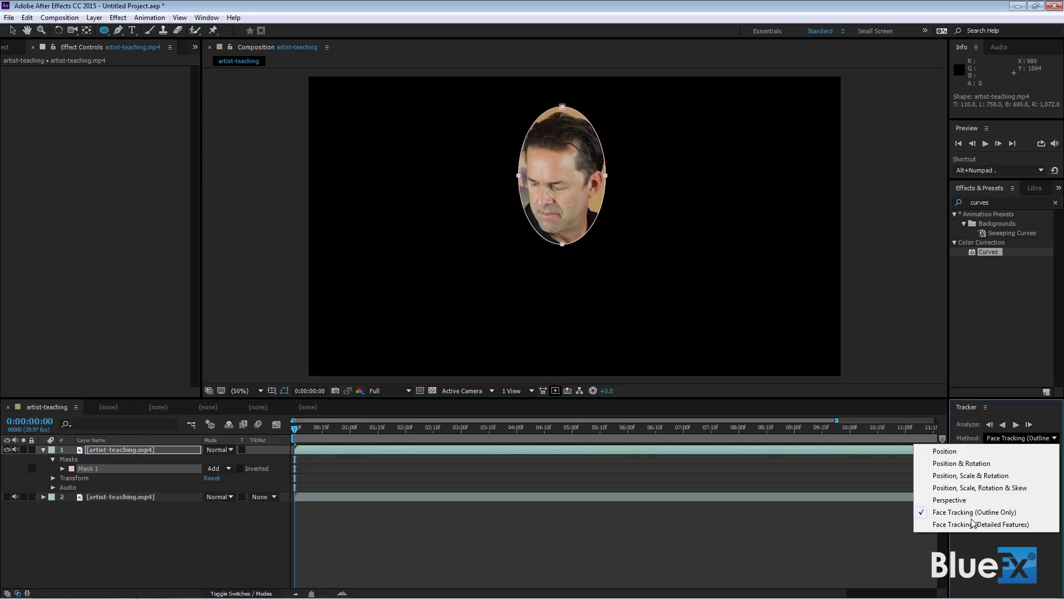
pyautogui.click(970, 525)
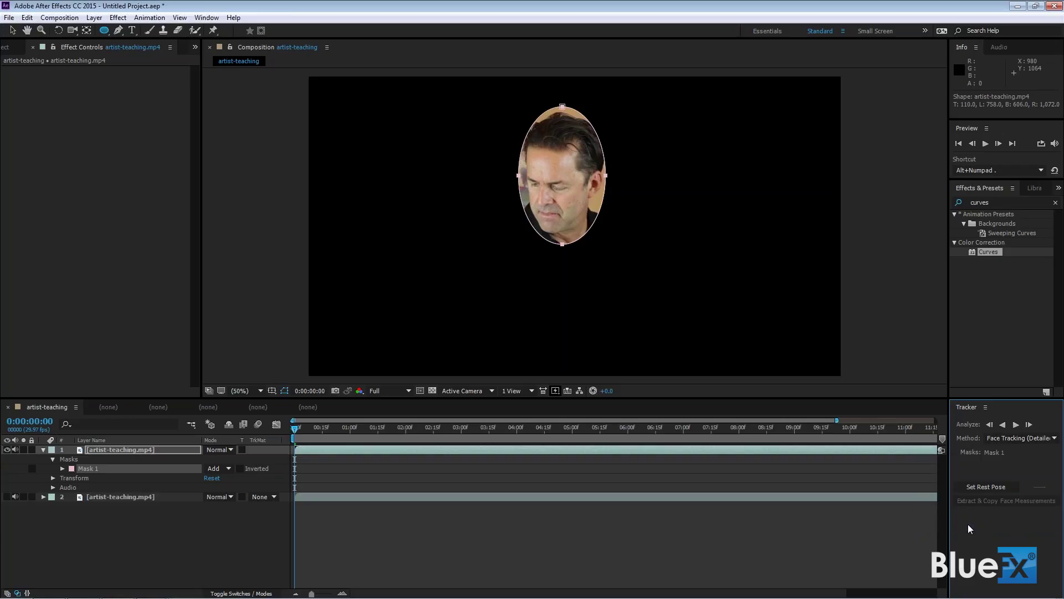
# - Track Mask 1 forward with Detailed Features, placing facial points through about 0:00:04:23
pyautogui.click(1016, 426)
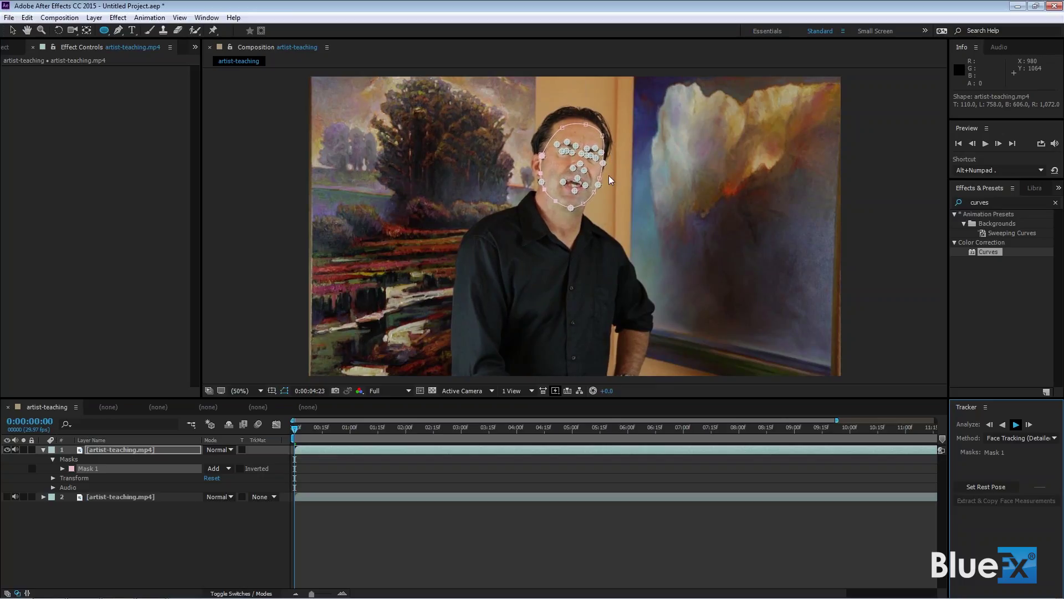
# - Stop tracking, return near the start, and inspect the Left Eye keyframes under Face Track Points
pyautogui.click(1016, 425)
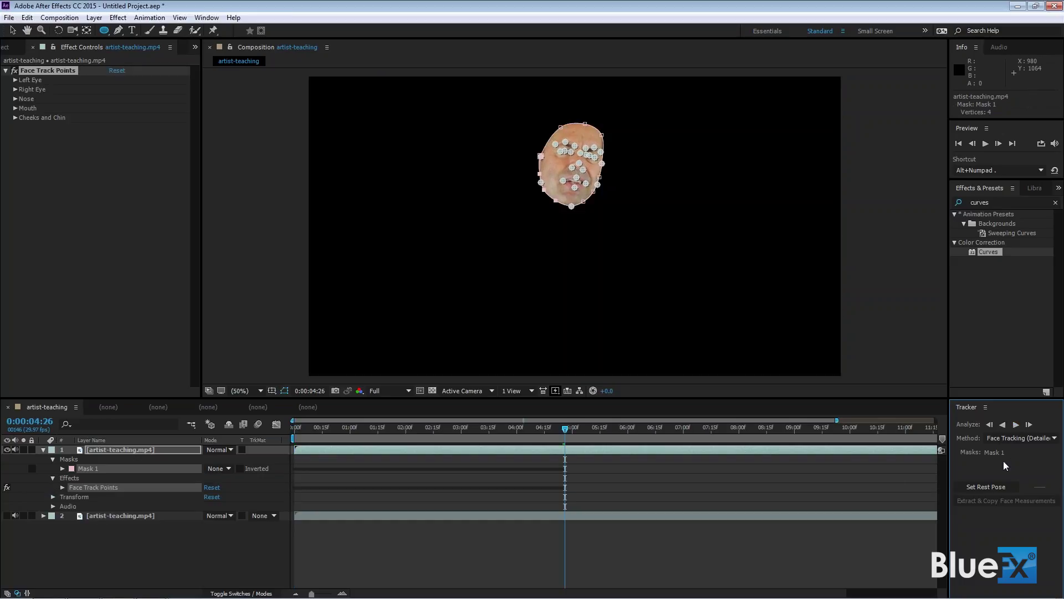
pyautogui.moveTo(565, 430); pyautogui.dragTo(332, 436)
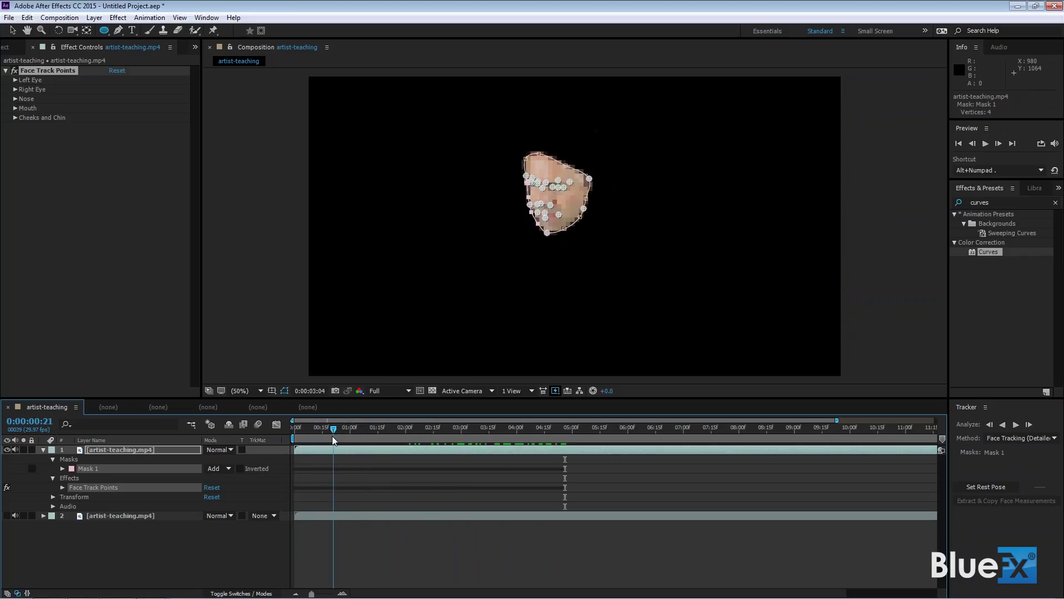
pyautogui.click(62, 487)
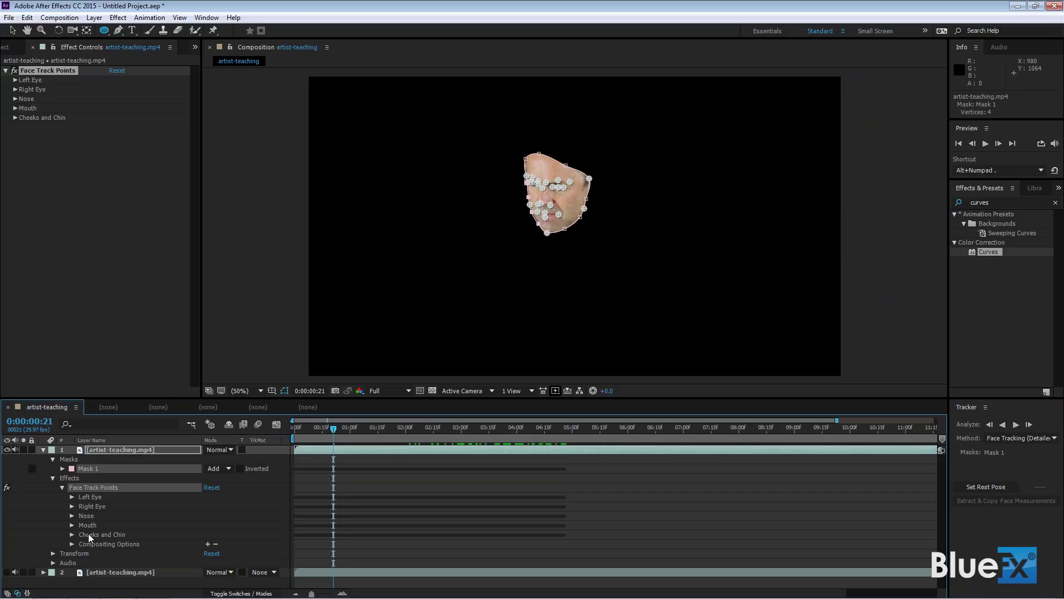
pyautogui.click(72, 498)
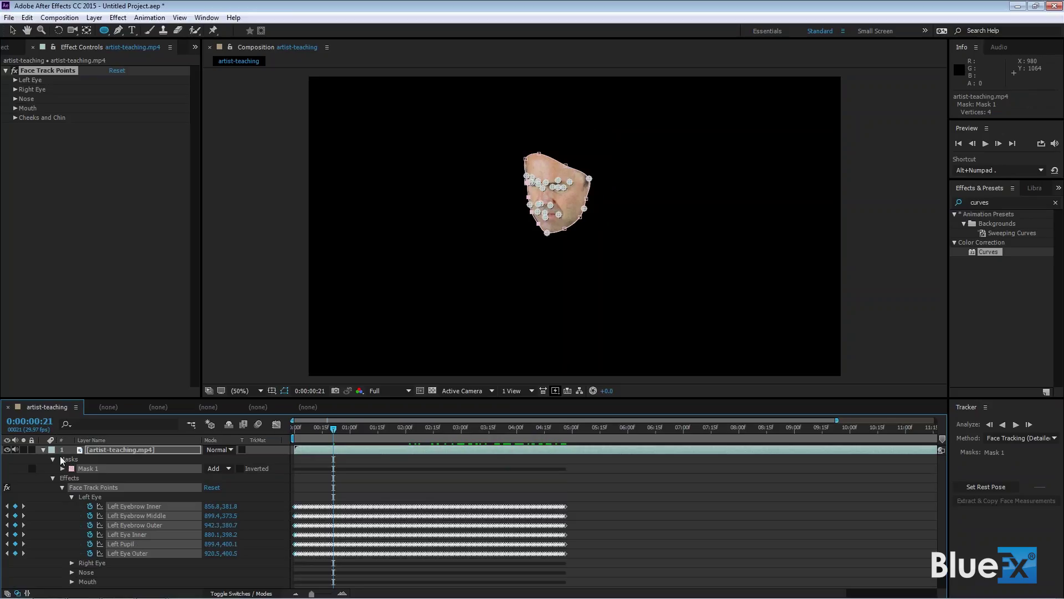
# - Collapse the top layer and make the blurred background layer visible again
pyautogui.click(44, 451)
pyautogui.click(71, 492)
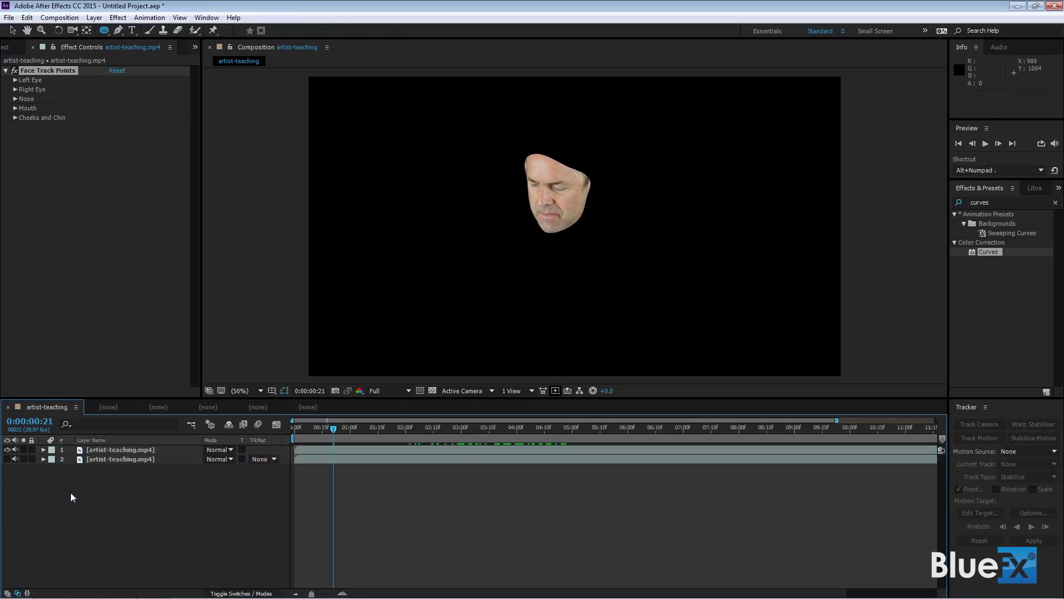
pyautogui.click(87, 450)
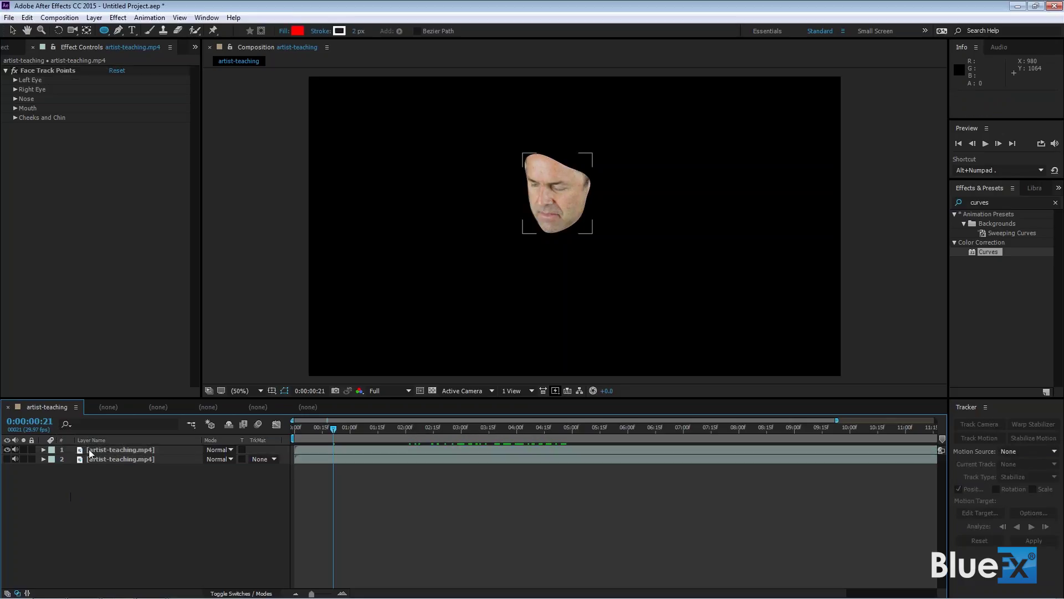
pyautogui.click(133, 511)
pyautogui.click(7, 459)
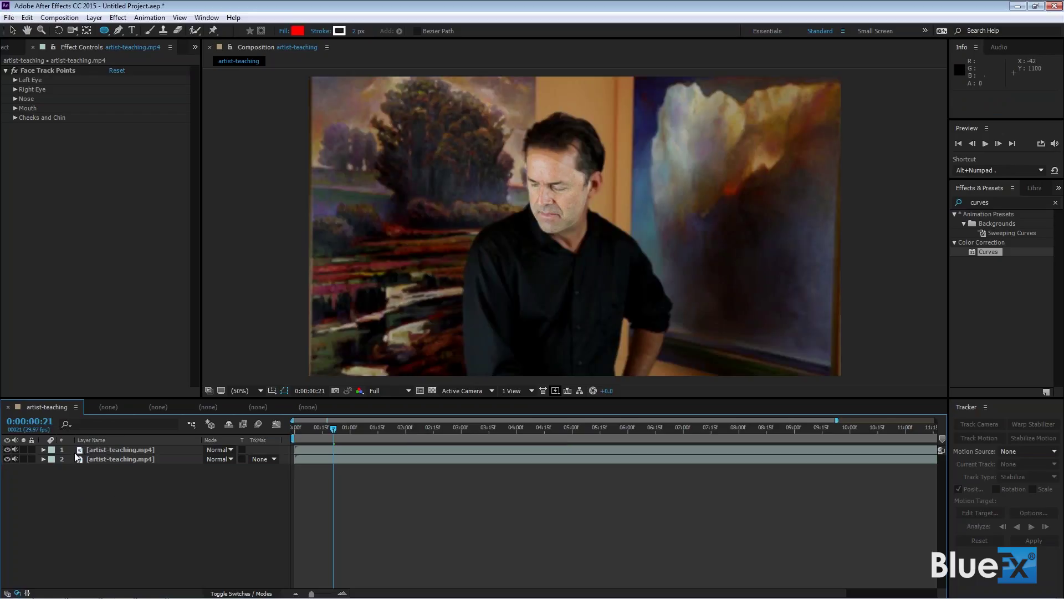
# - Set Mask 1's feather on the top face layer to 51.0 pixels
pyautogui.click(43, 450)
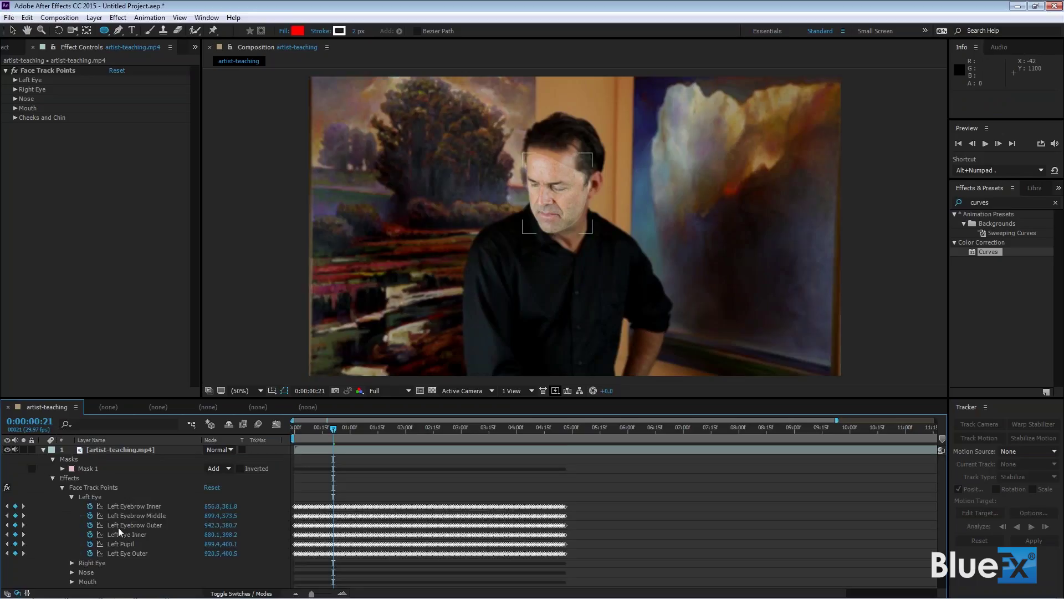
pyautogui.click(61, 468)
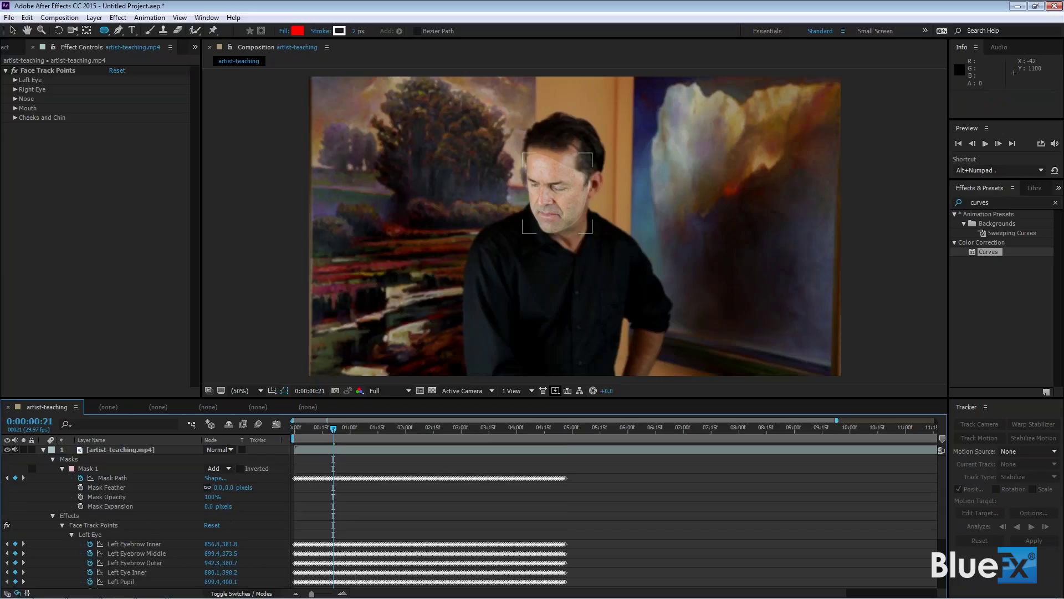
pyautogui.moveTo(225, 488); pyautogui.dragTo(251, 487)
pyautogui.click(67, 468)
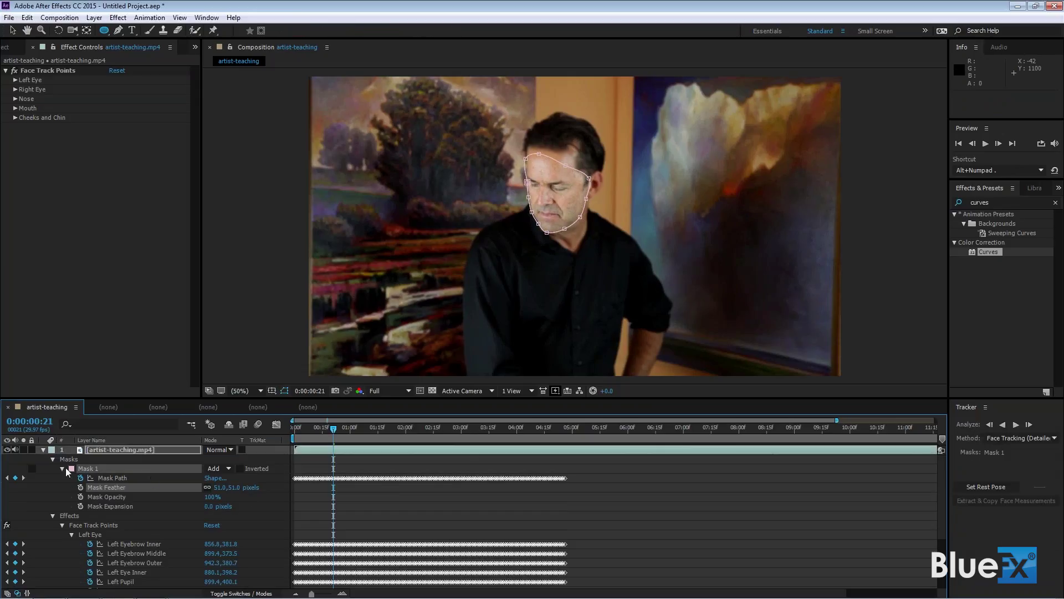
pyautogui.click(62, 468)
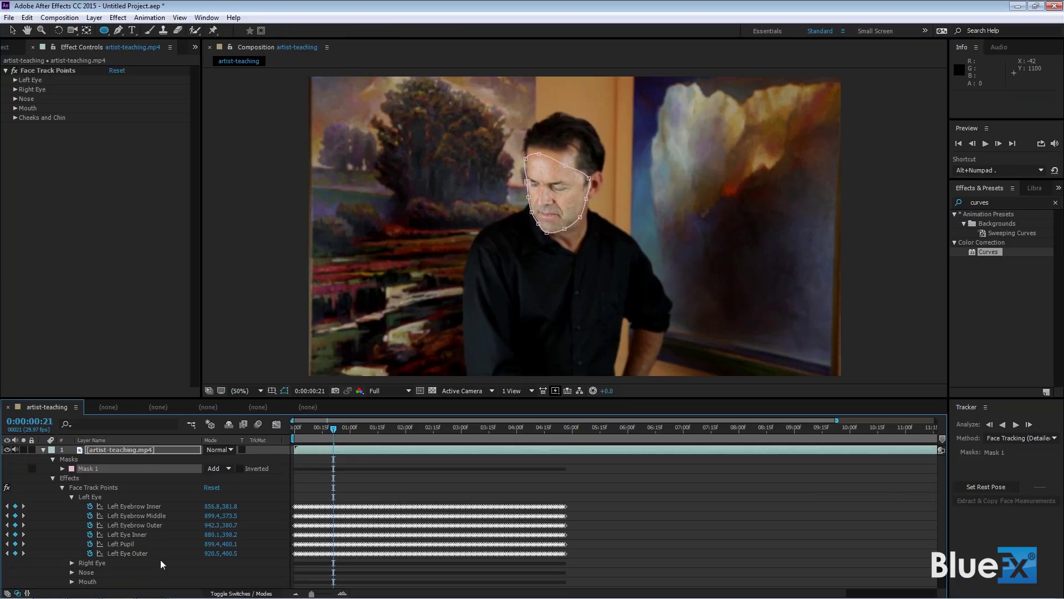
# - Add a full-frame black solid, Black Solid 1, above the artist-teaching.mp4 layer
pyautogui.rightClick(29, 582)
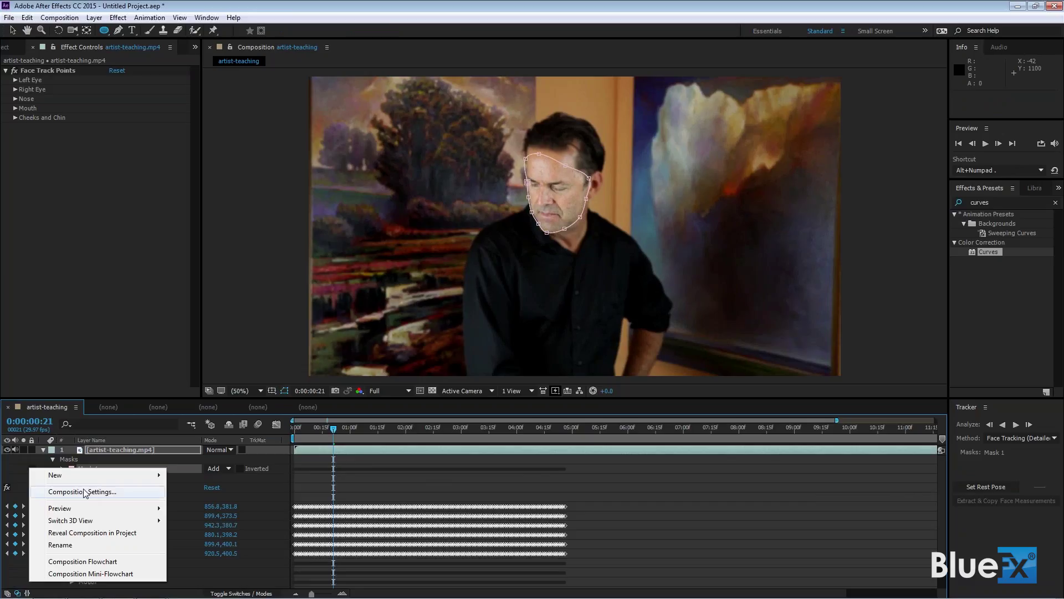
pyautogui.moveTo(90, 482)
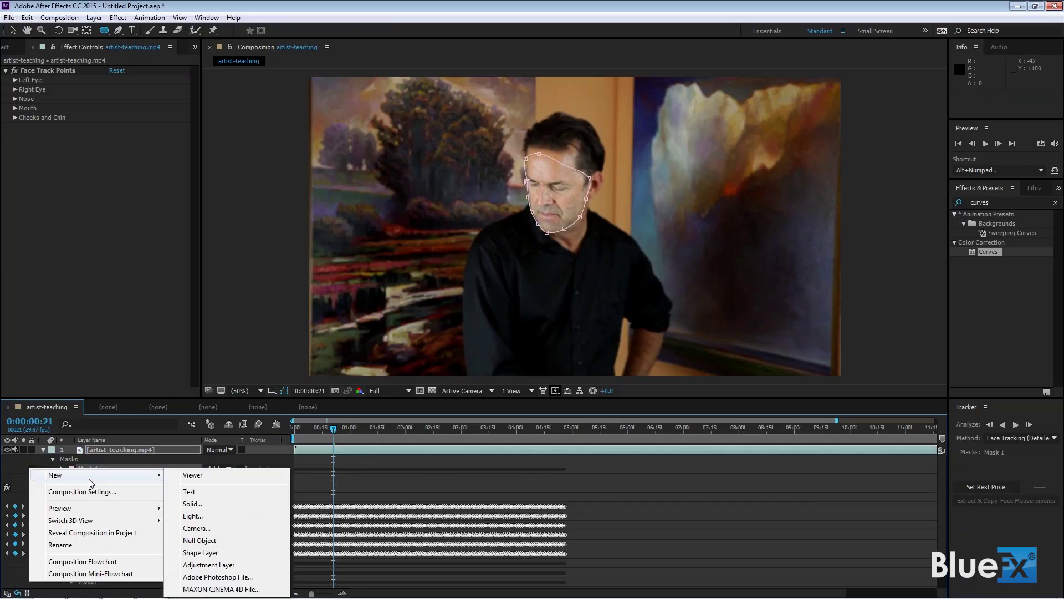
pyautogui.click(226, 505)
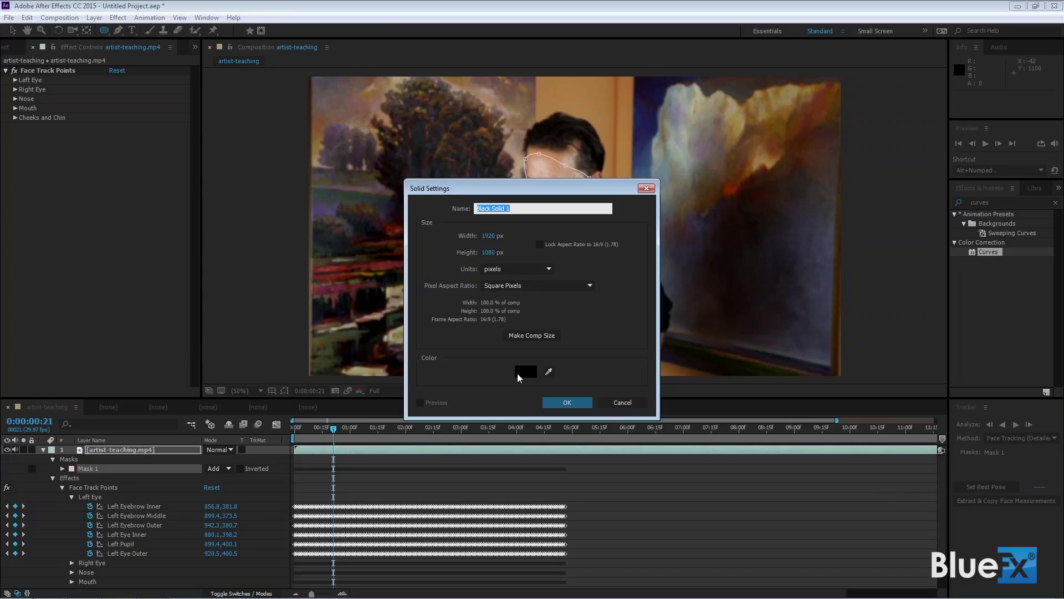
pyautogui.click(521, 372)
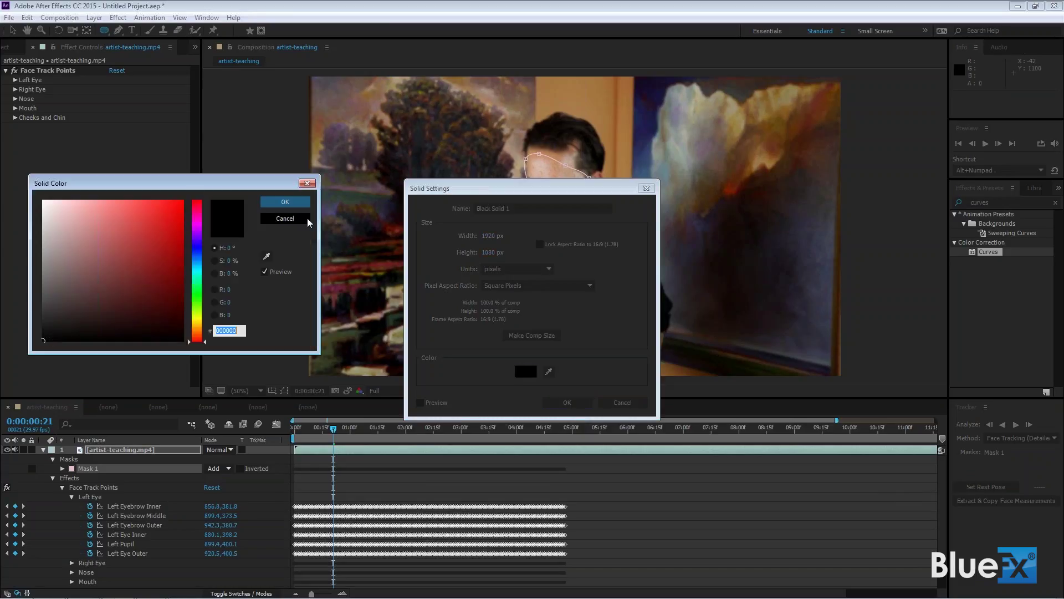
pyautogui.click(285, 202)
pyautogui.click(567, 402)
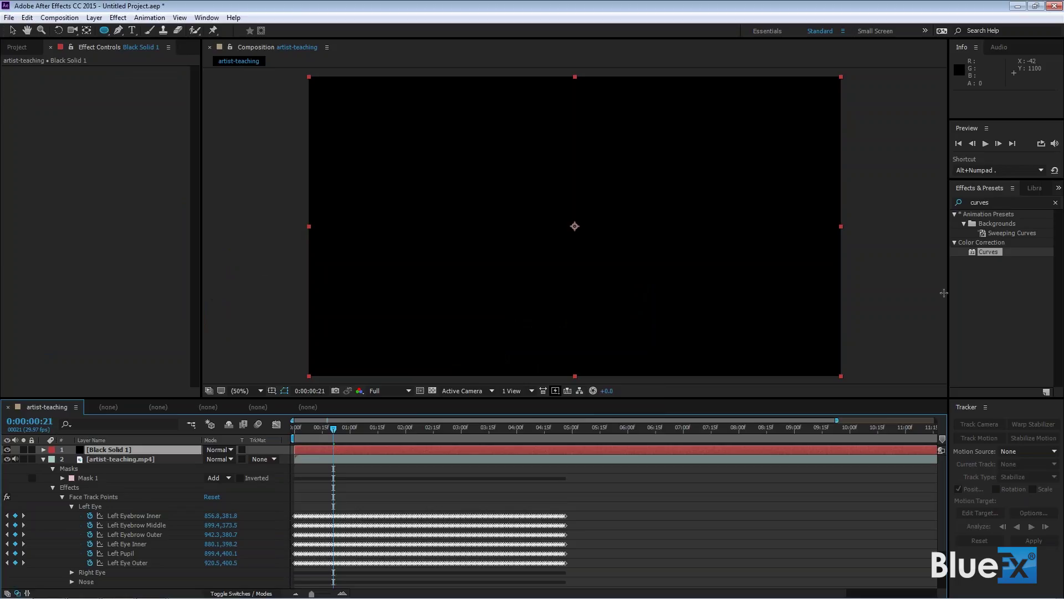
# - Apply Lens Flare to Black Solid 1 via a 'lens' search and move its centre to 744.0,494.0
pyautogui.click(996, 202)
pyautogui.hotkey('ctrl', 'a')
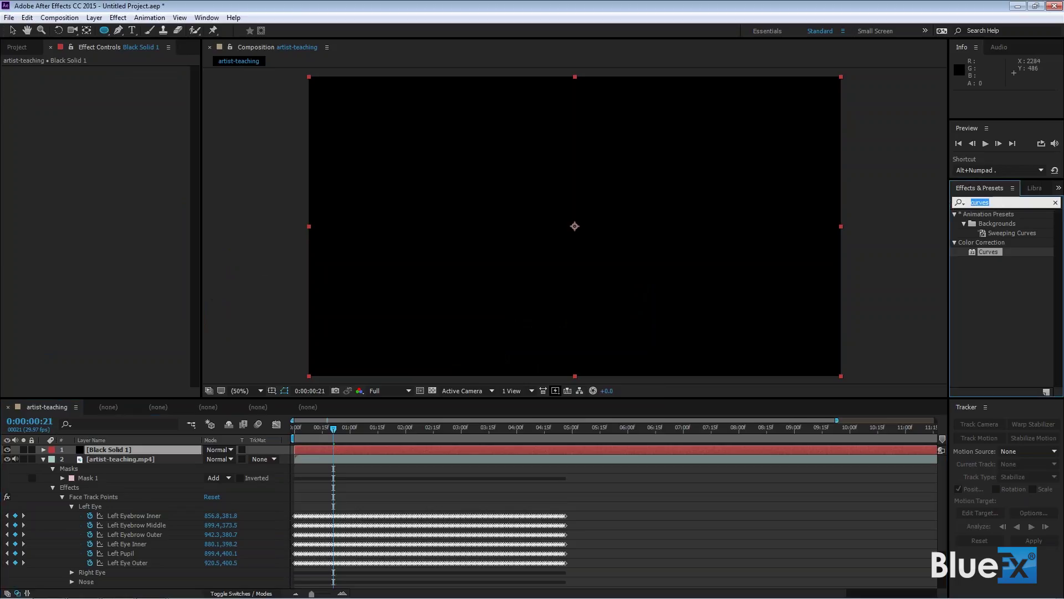
pyautogui.write('lens')
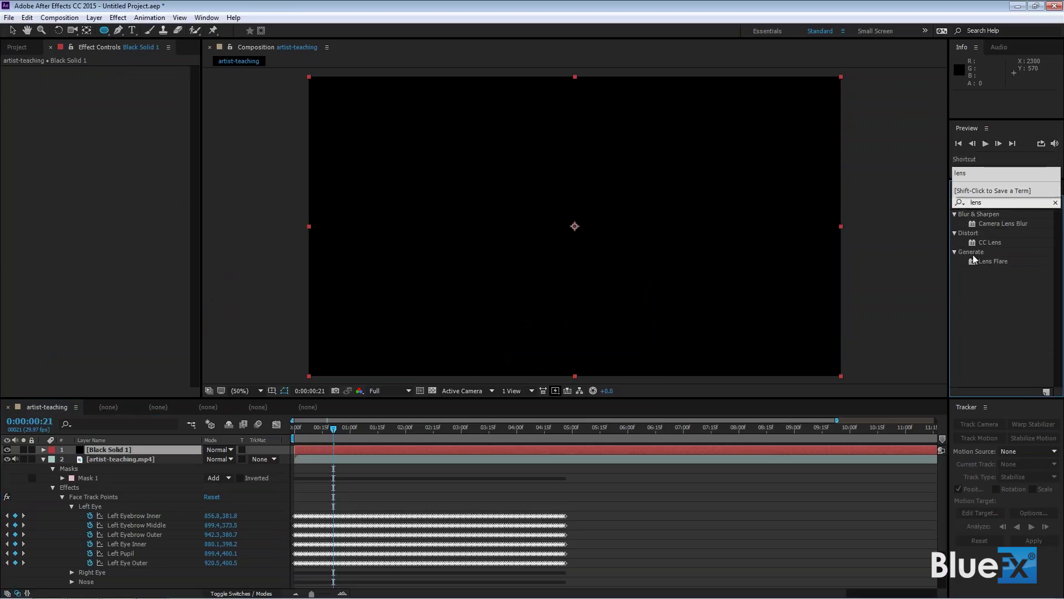
pyautogui.doubleClick(973, 260)
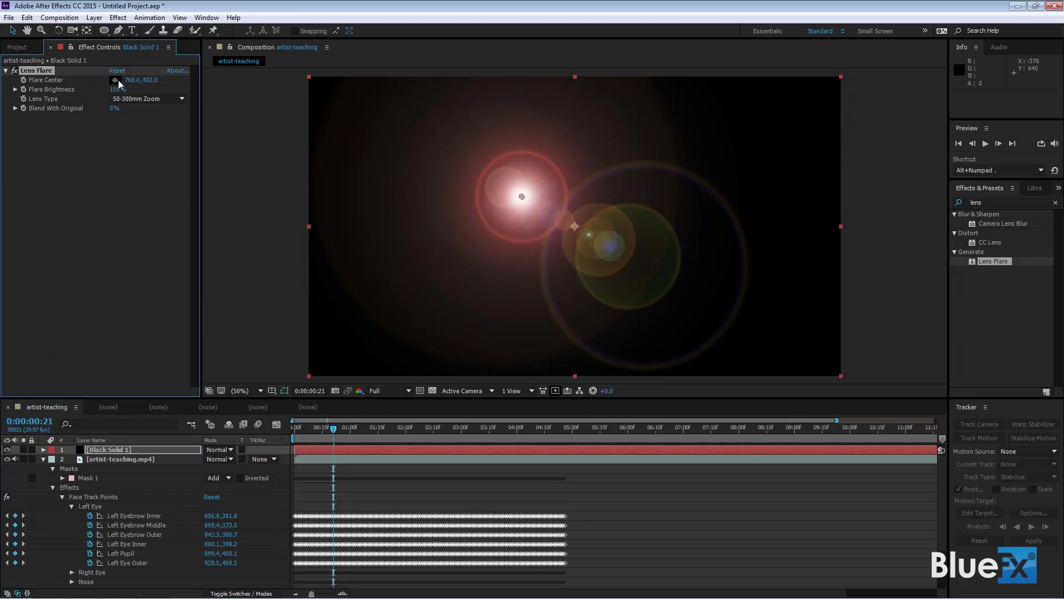
pyautogui.moveTo(522, 196)
pyautogui.mouseDown()
pyautogui.moveTo(517, 228)
pyautogui.moveTo(506, 171)
pyautogui.moveTo(624, 145)
pyautogui.moveTo(560, 161)
pyautogui.moveTo(545, 228)
pyautogui.moveTo(514, 213)
pyautogui.mouseUp()
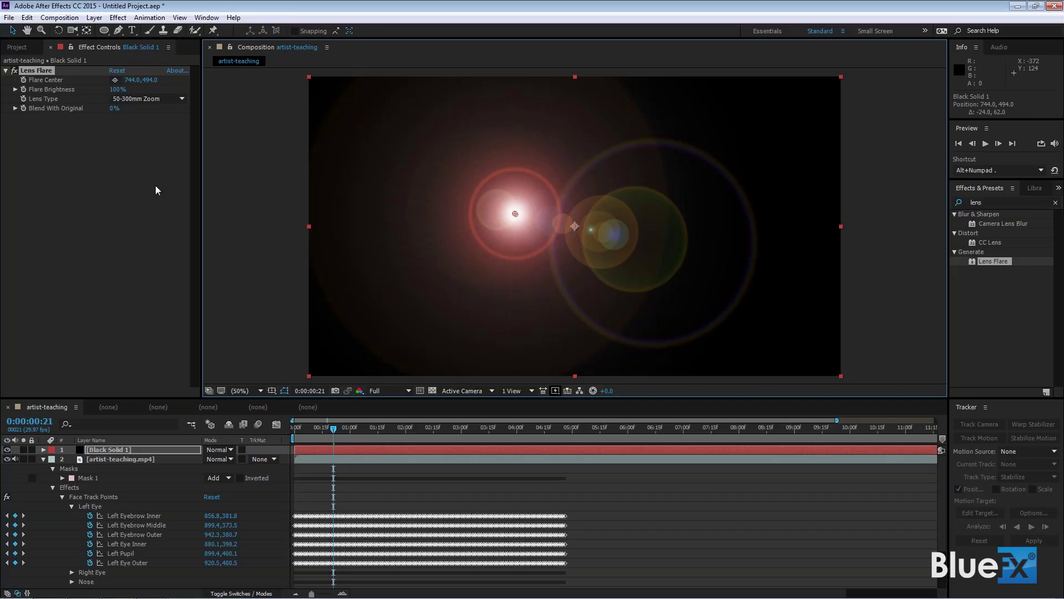
# - Link Flare Center by expression to the Left Pupil track point, placing the flare at 899.4,400.1
pyautogui.keyDown('alt'); pyautogui.click(24, 80); pyautogui.keyUp('alt')
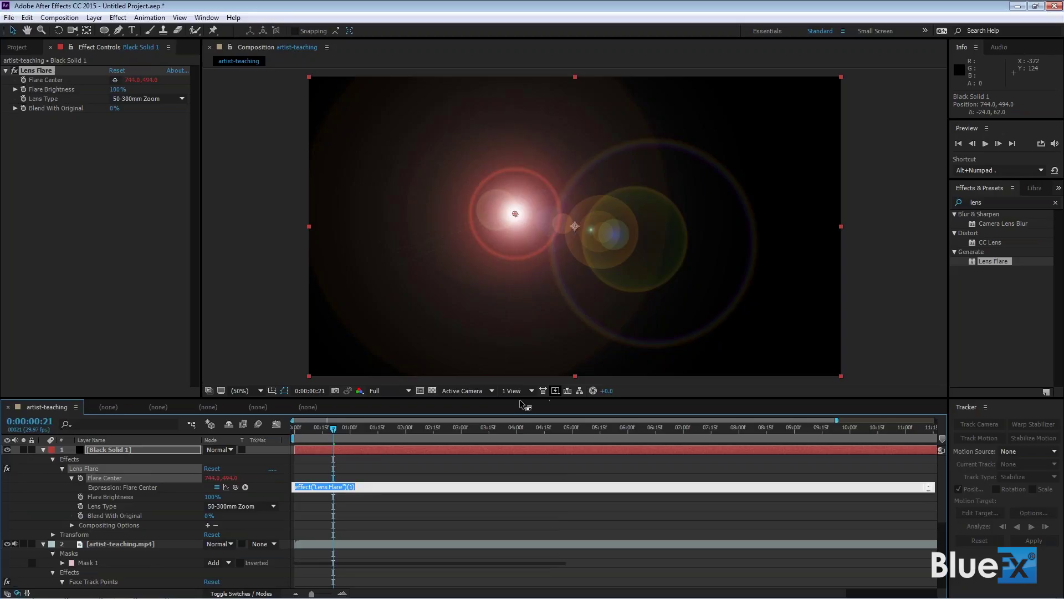
pyautogui.moveTo(518, 398); pyautogui.dragTo(515, 281)
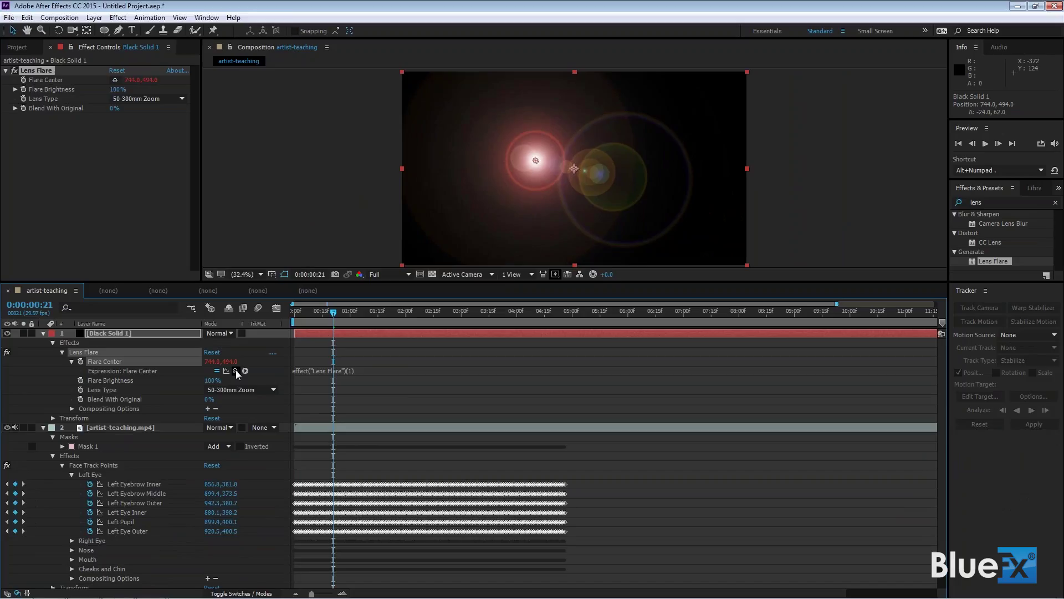
pyautogui.moveTo(236, 373); pyautogui.dragTo(158, 472)
pyautogui.moveTo(235, 371); pyautogui.dragTo(133, 522)
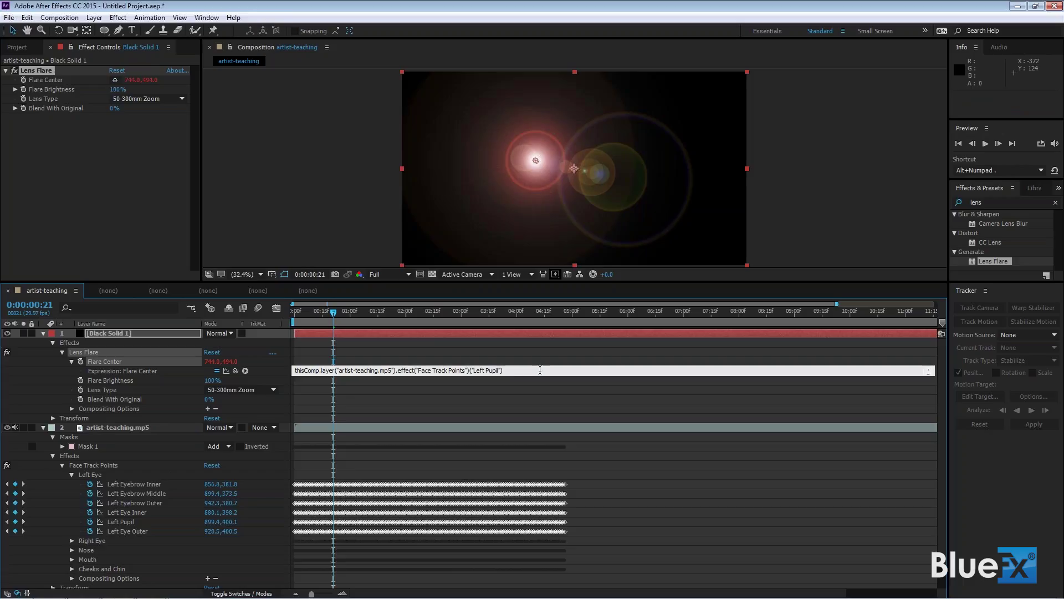
pyautogui.click(476, 398)
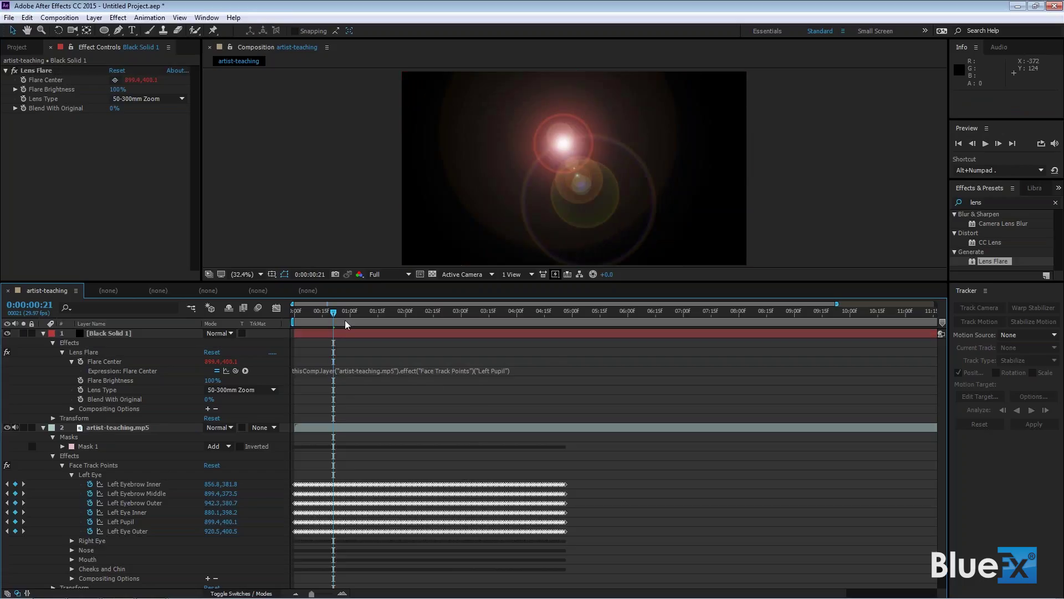
# - Preview the flare following the eye, stop at frame 0, and enlarge the composition view
pyautogui.moveTo(333, 313)
pyautogui.mouseDown()
pyautogui.moveTo(270, 314)
pyautogui.moveTo(335, 318)
pyautogui.mouseUp()
pyautogui.press('space')
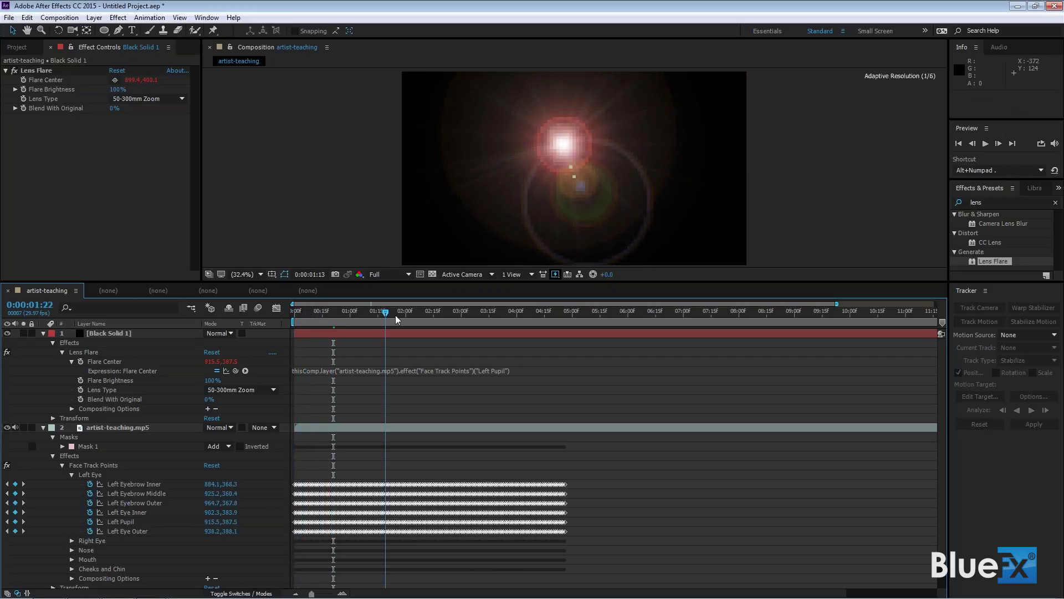
pyautogui.click(295, 314)
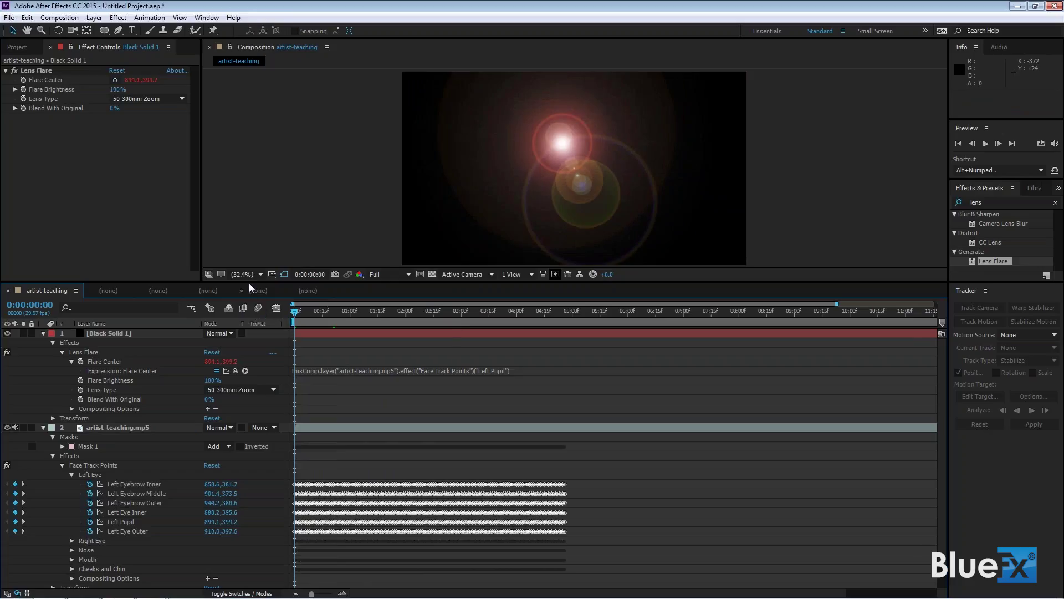
pyautogui.moveTo(247, 284); pyautogui.dragTo(248, 434)
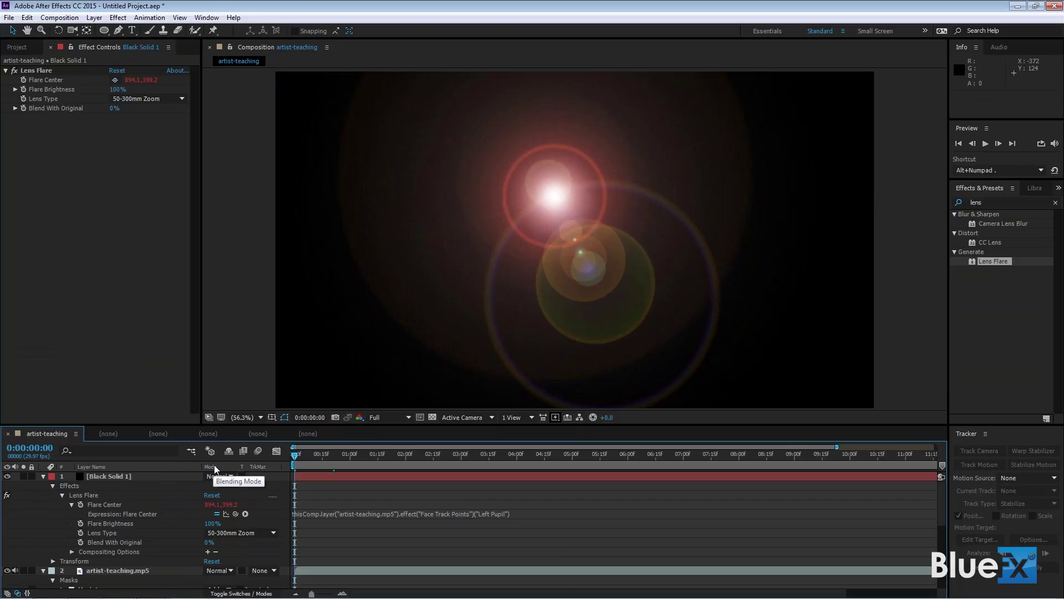
pyautogui.click(236, 593)
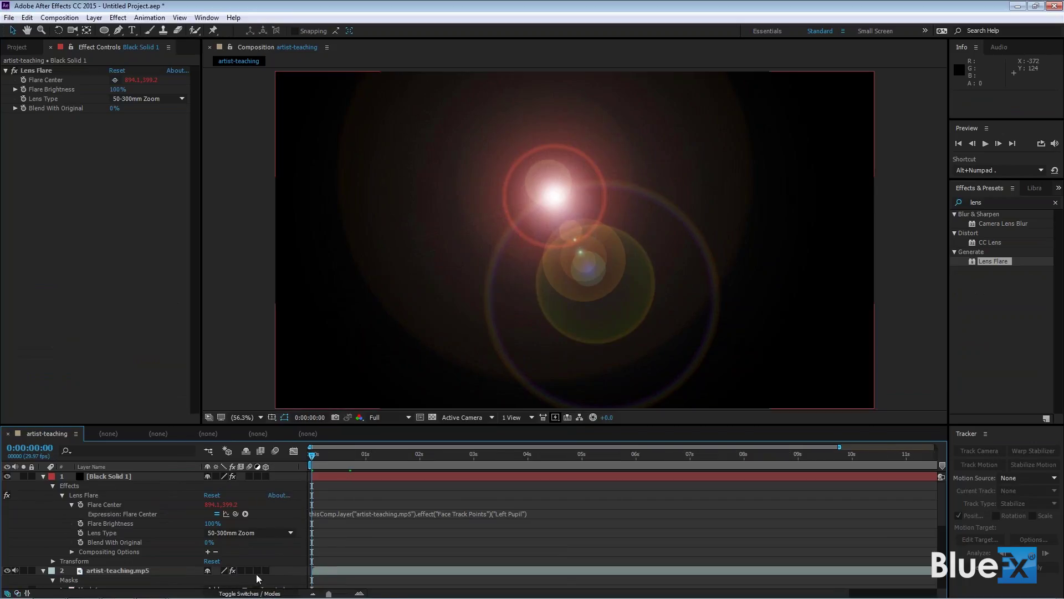
pyautogui.click(238, 594)
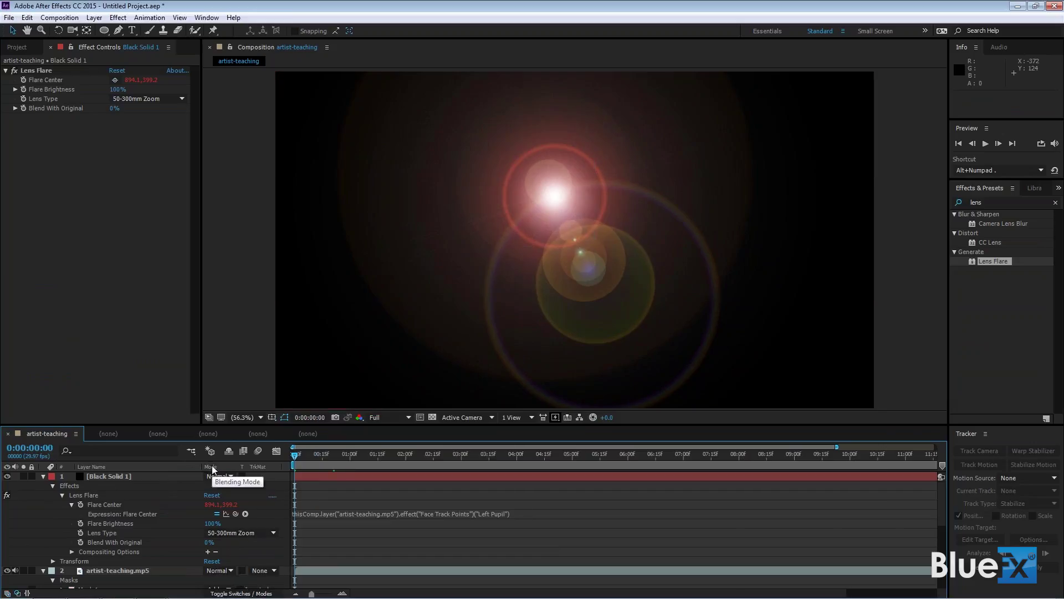
# - Set Black Solid 1 to Add mode, lower Flare Brightness to 35%, and preview the flare on the eye
pyautogui.click(230, 477)
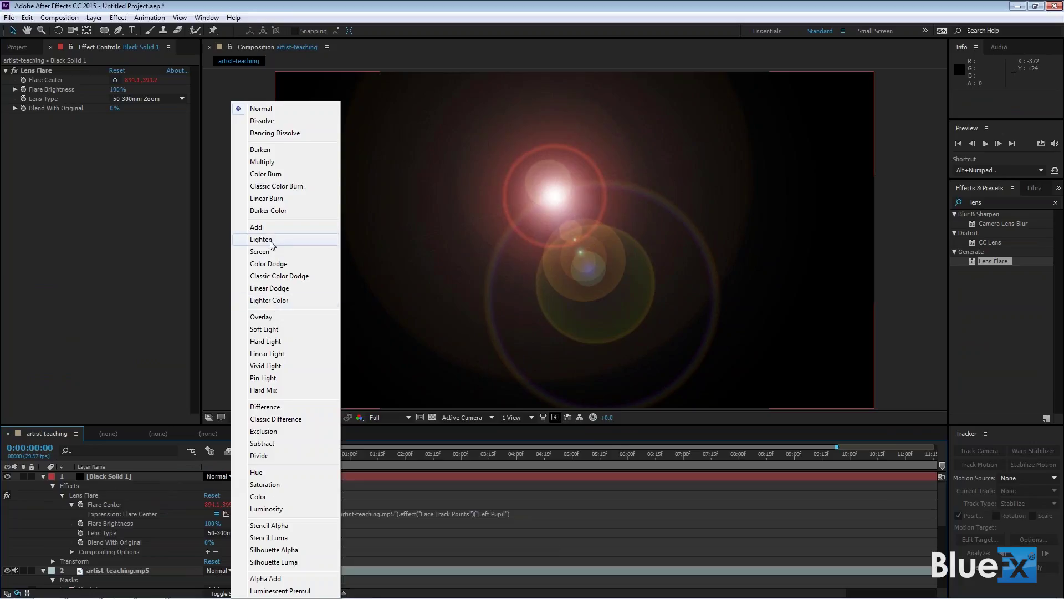
pyautogui.click(256, 227)
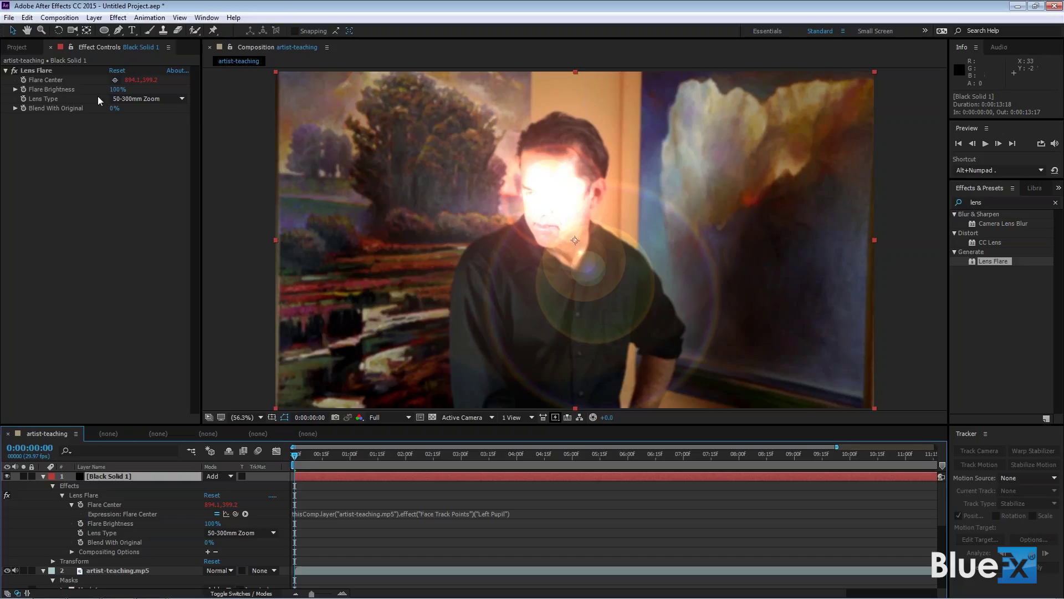
pyautogui.moveTo(118, 89); pyautogui.dragTo(80, 87)
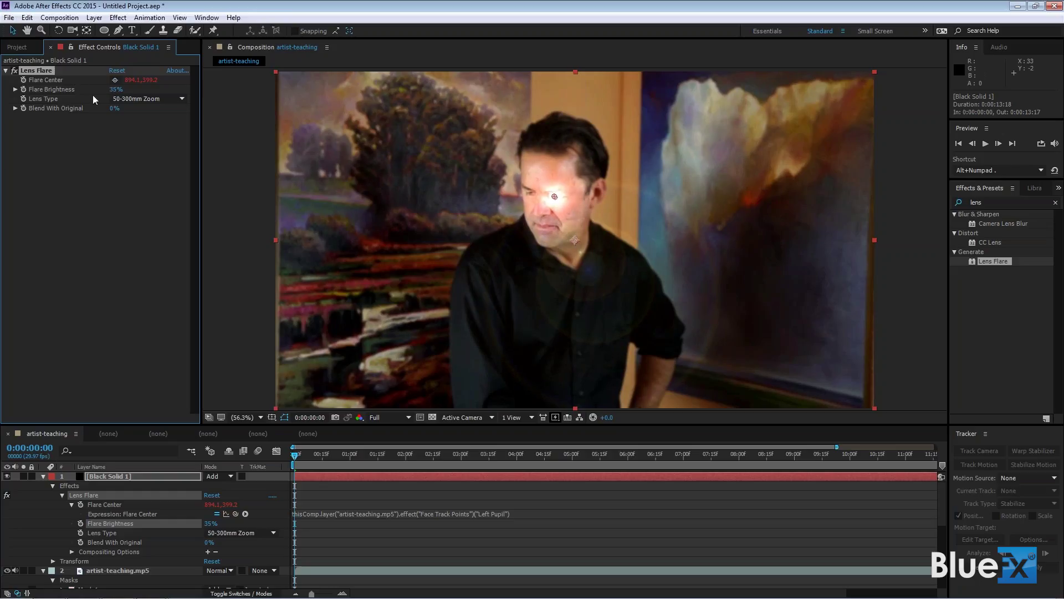
pyautogui.moveTo(297, 457); pyautogui.dragTo(455, 440)
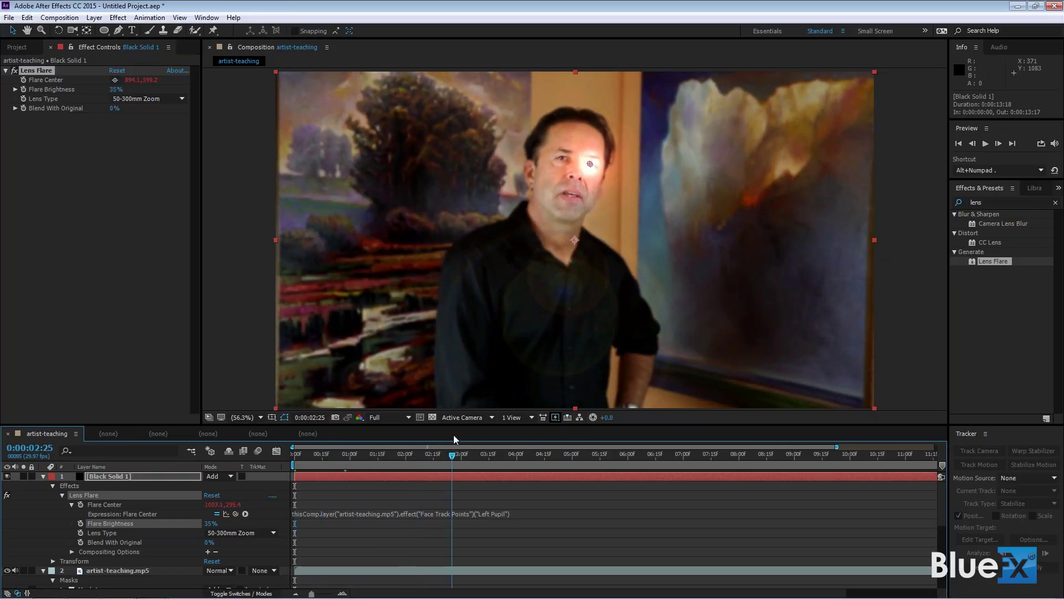